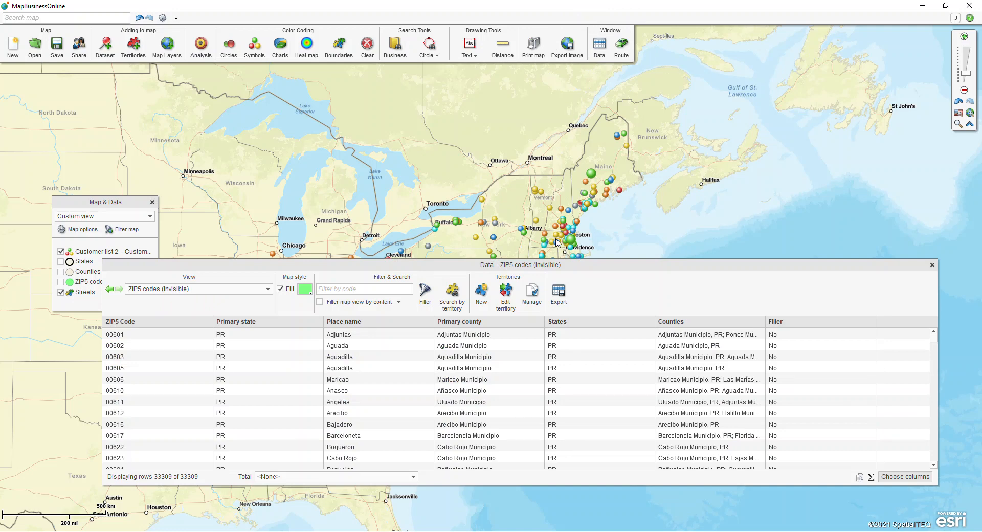
Step: Switch the data view from ZIP5 codes to the Customer list 2 dataset and move the data window lower to uncover the map
{"action": "left_click_drag", "start_coordinate": [572, 258], "coordinate": [571, 229]}
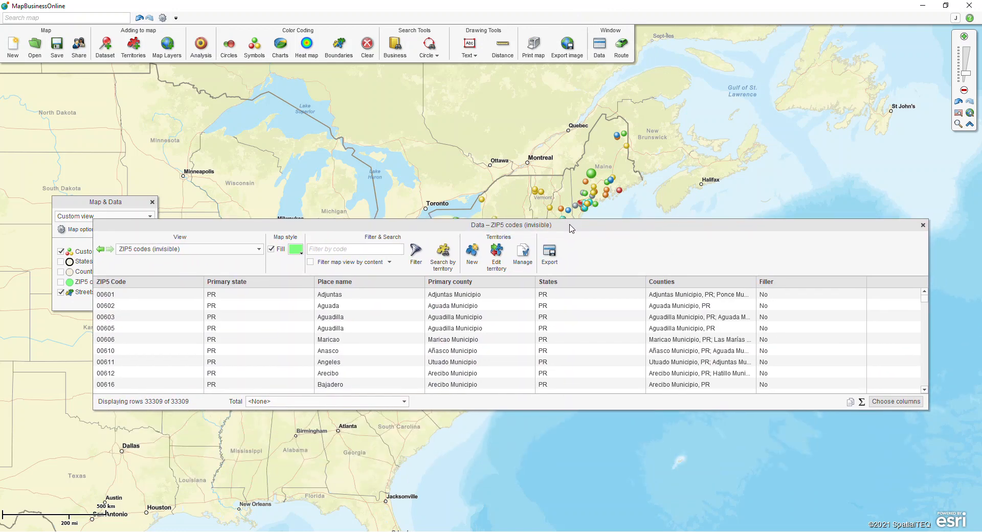
{"action": "left_click", "coordinate": [256, 253]}
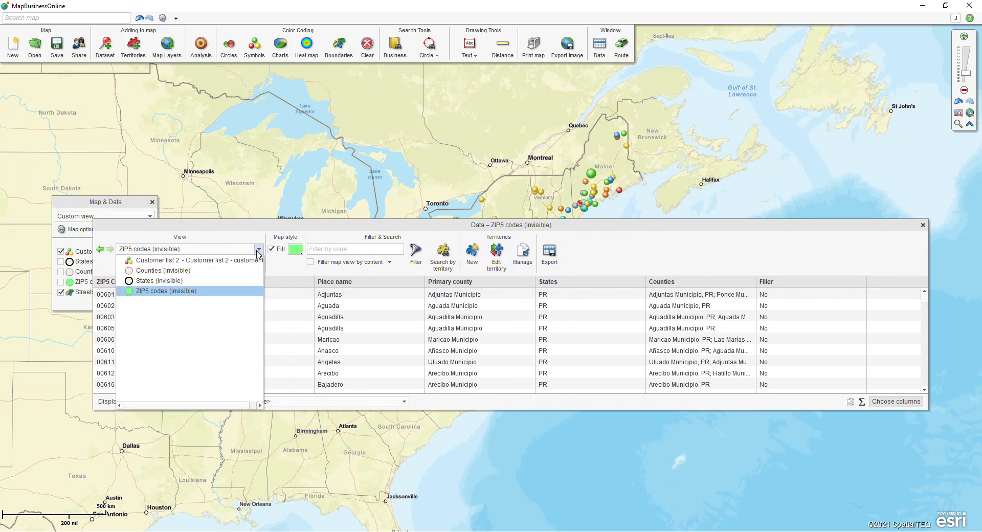
{"action": "left_click", "coordinate": [196, 261]}
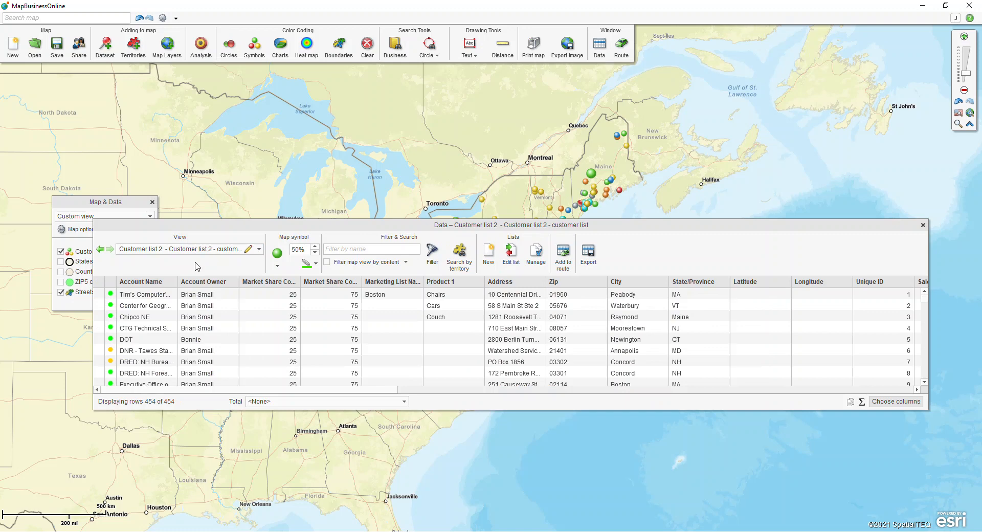
{"action": "left_click_drag", "start_coordinate": [337, 225], "coordinate": [340, 282]}
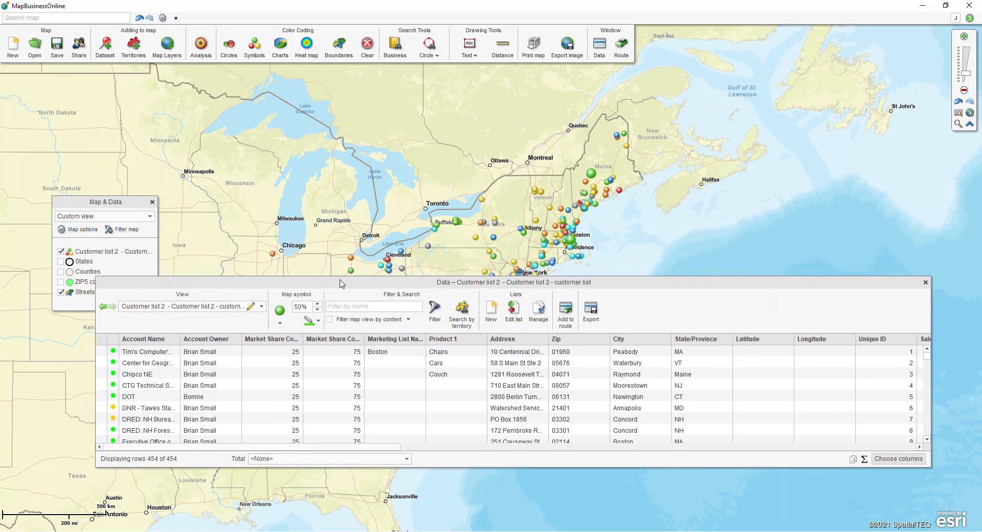
Step: Set the customer map symbols to 40% size and recolor them dark blue
{"action": "left_click", "coordinate": [319, 313]}
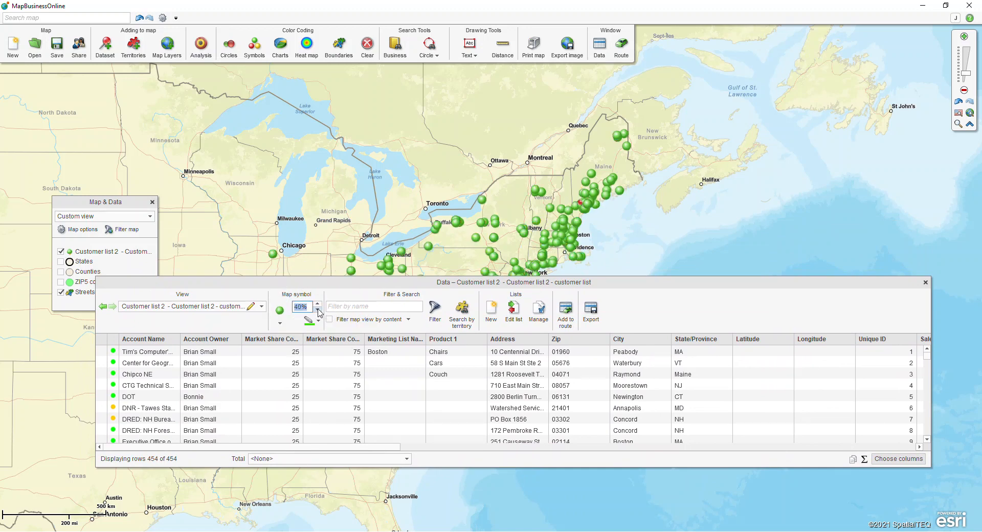
{"action": "left_click", "coordinate": [317, 320]}
{"action": "left_click", "coordinate": [321, 375]}
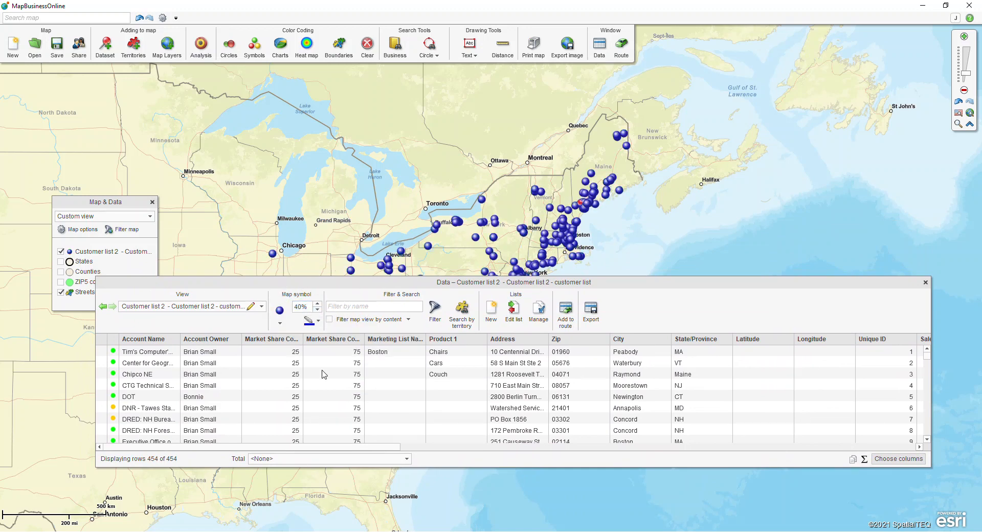
Step: Browse the available map symbols for the customer list and view the custom symbol manager
{"action": "left_click", "coordinate": [282, 324]}
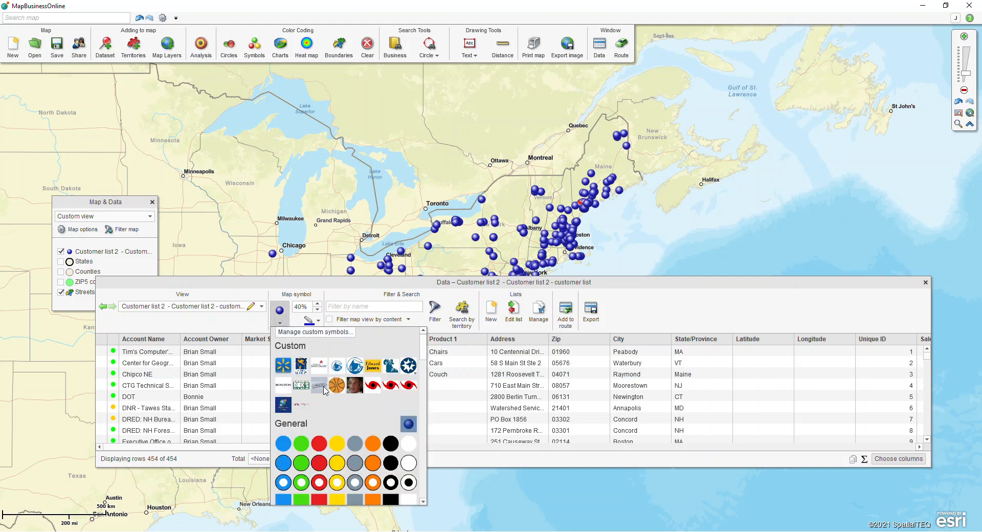
{"action": "scroll", "coordinate": [334, 401], "scroll_direction": "down", "scroll_amount": 5}
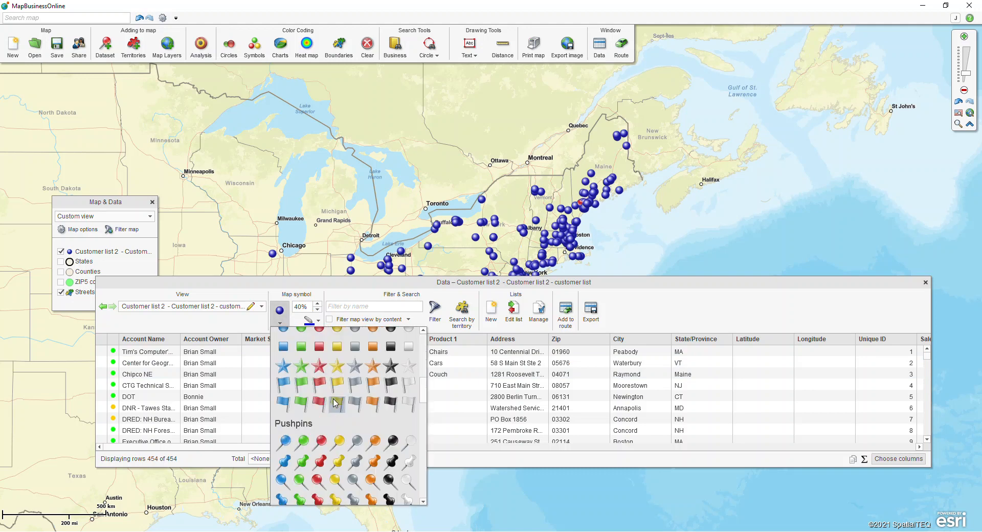
{"action": "scroll", "coordinate": [335, 402], "scroll_direction": "down", "scroll_amount": 5}
{"action": "scroll", "coordinate": [335, 403], "scroll_direction": "up", "scroll_amount": 10}
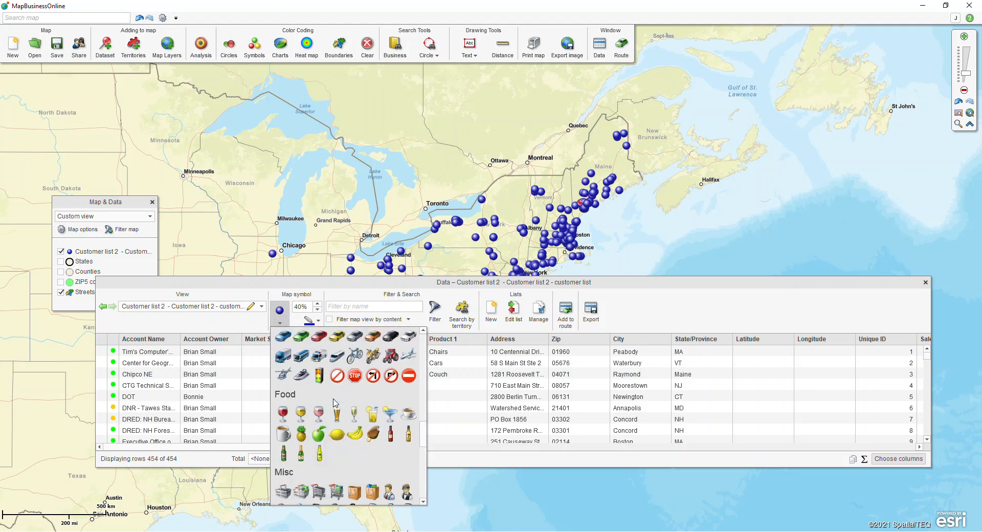
{"action": "scroll", "coordinate": [335, 403], "scroll_direction": "up", "scroll_amount": 5}
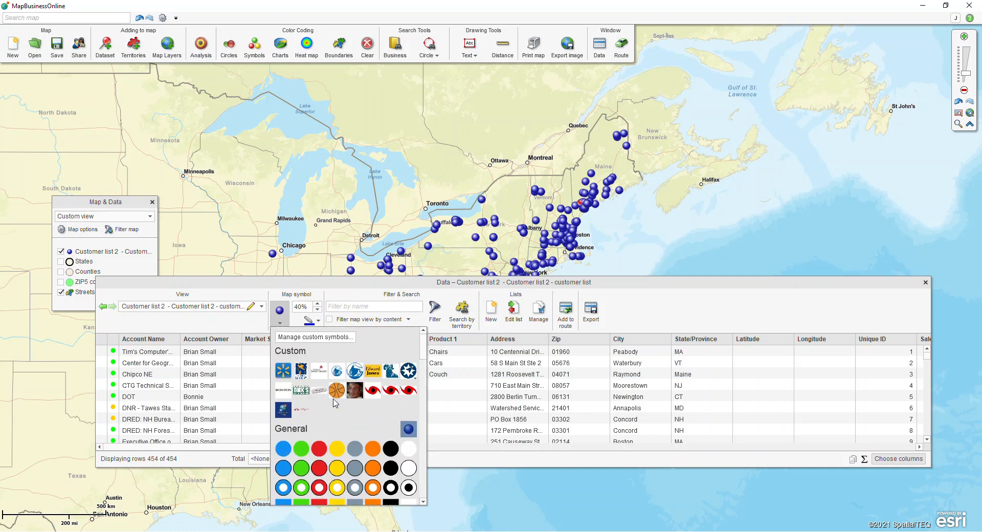
{"action": "left_click", "coordinate": [317, 336]}
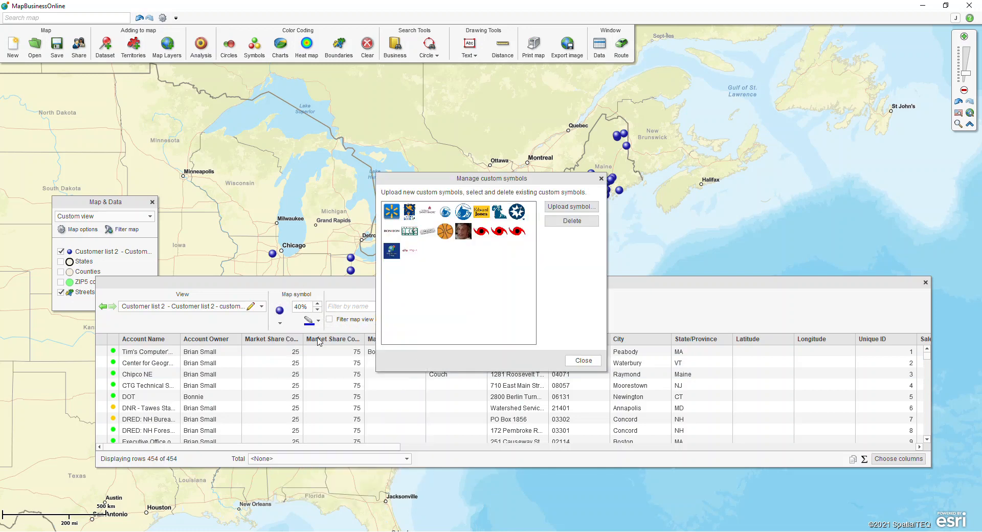
{"action": "left_click", "coordinate": [601, 178]}
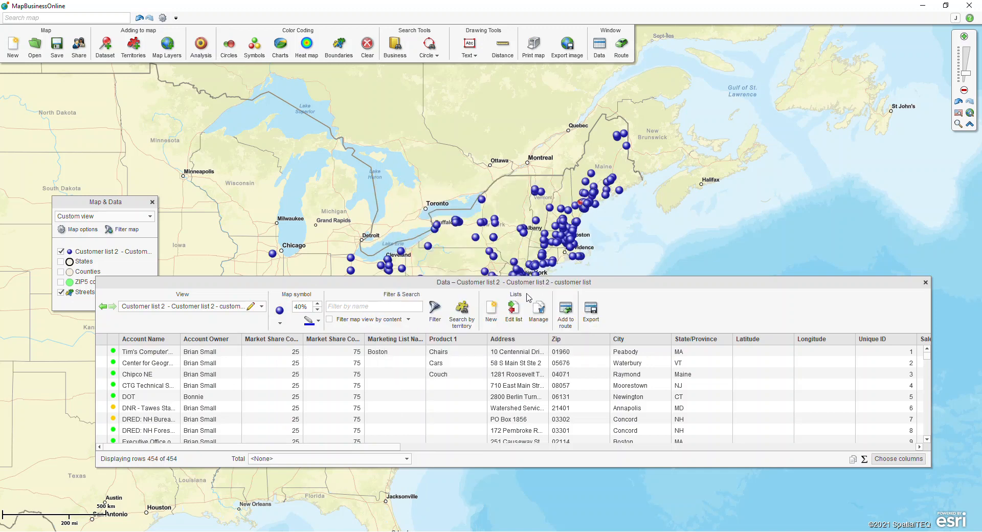
Step: Find the customer type data in the table and start a data filter on the Customer Type column
{"action": "left_click", "coordinate": [438, 320]}
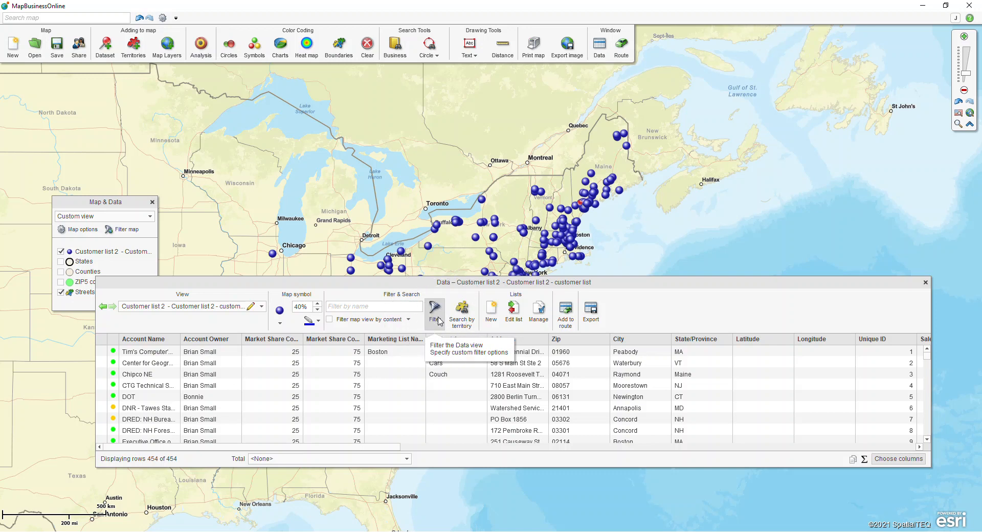
{"action": "left_click_drag", "start_coordinate": [361, 448], "coordinate": [656, 447]}
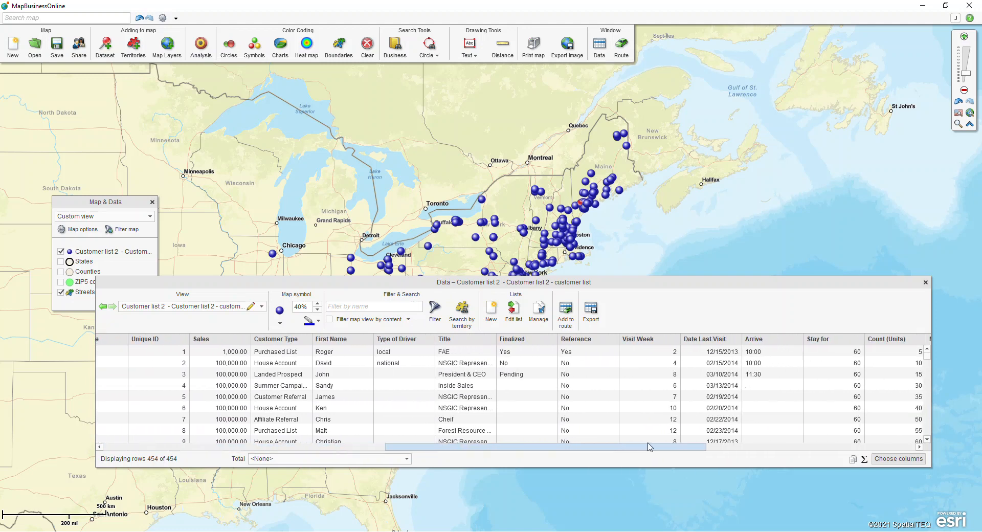
{"action": "left_click", "coordinate": [282, 386]}
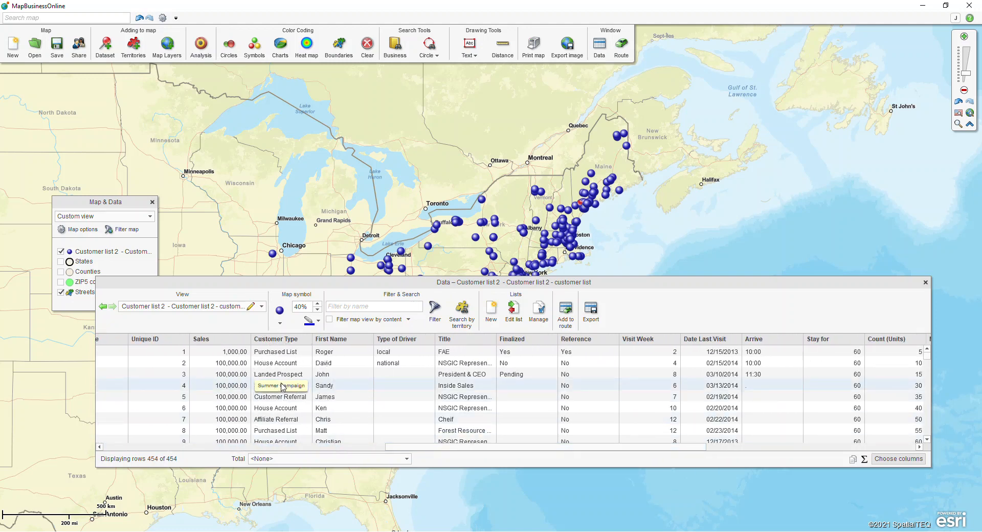
{"action": "left_click", "coordinate": [435, 318]}
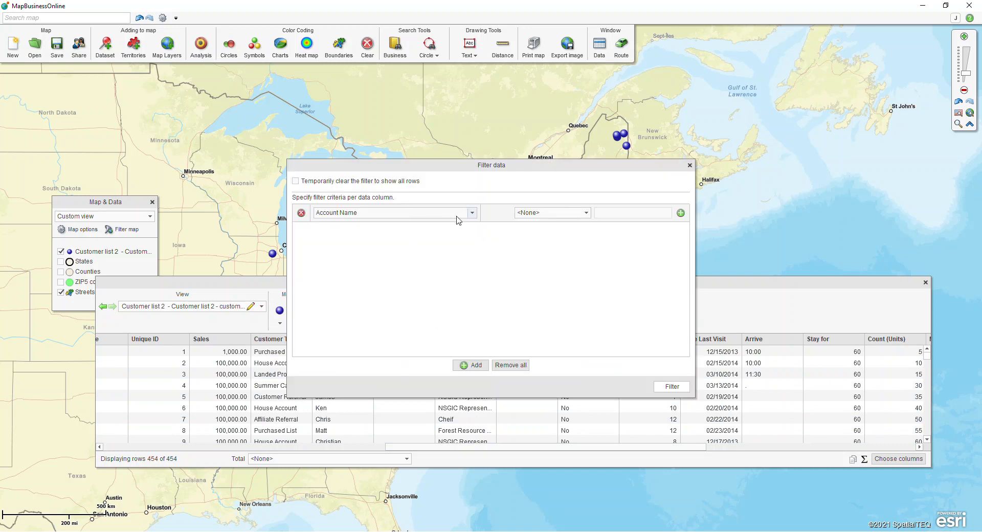
{"action": "left_click", "coordinate": [471, 213]}
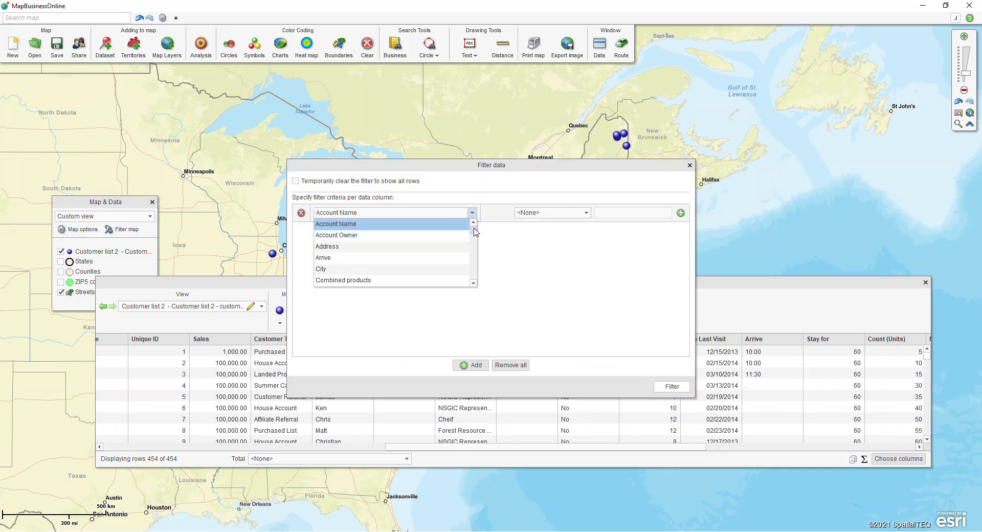
{"action": "scroll", "coordinate": [476, 281], "scroll_direction": "down", "scroll_amount": 2}
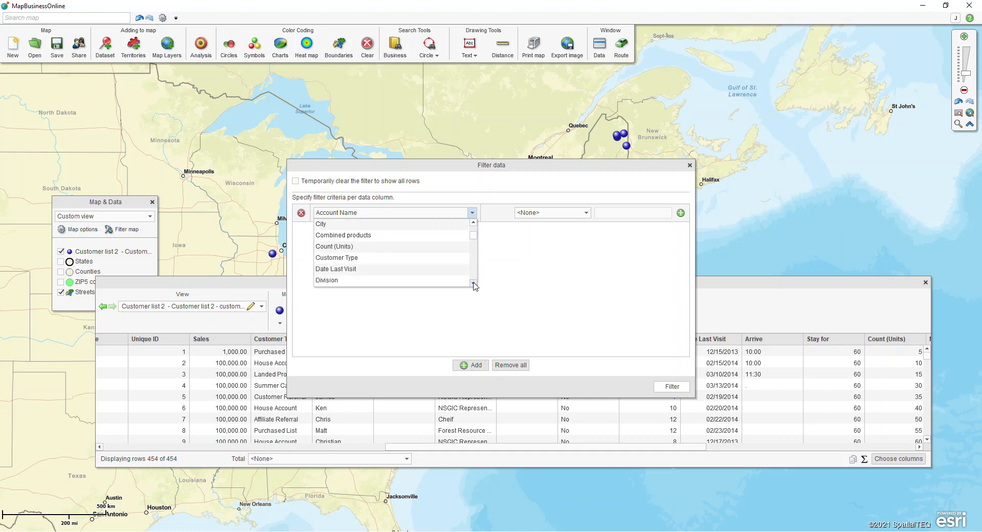
{"action": "left_click", "coordinate": [369, 258]}
Step: Set the Customer Type condition to equal House Account and apply the filter
{"action": "left_click", "coordinate": [552, 214]}
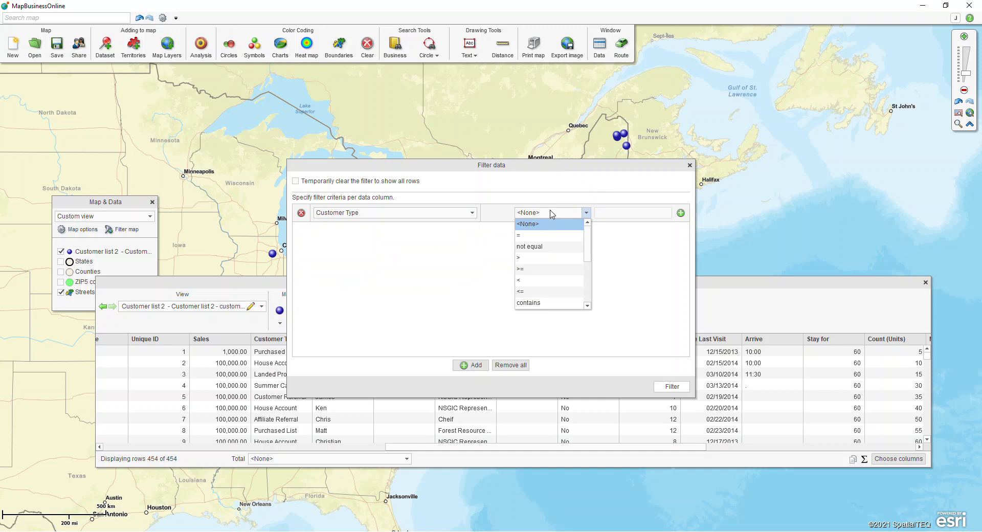
{"action": "left_click_drag", "start_coordinate": [586, 255], "coordinate": [584, 296]}
{"action": "scroll", "coordinate": [547, 260], "scroll_direction": "up", "scroll_amount": 4}
{"action": "left_click", "coordinate": [524, 236]}
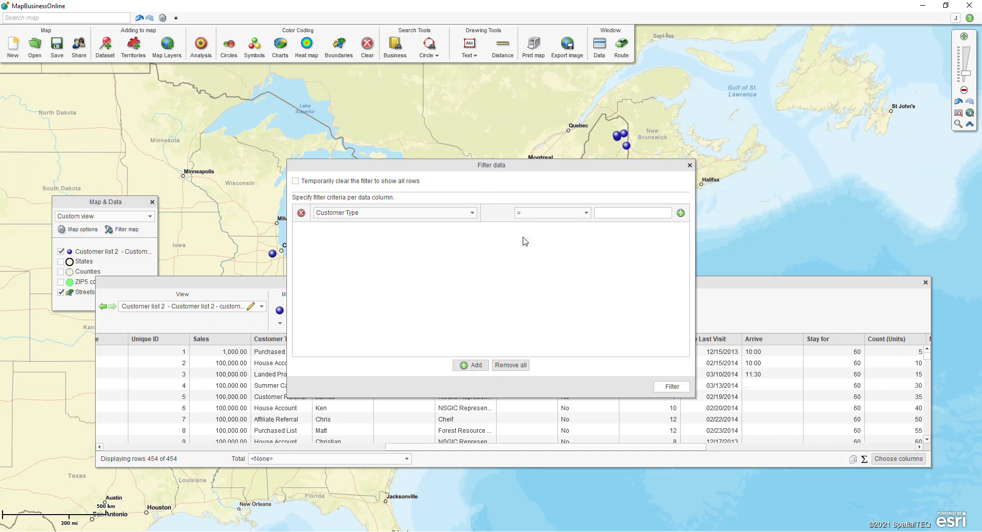
{"action": "left_click", "coordinate": [605, 216]}
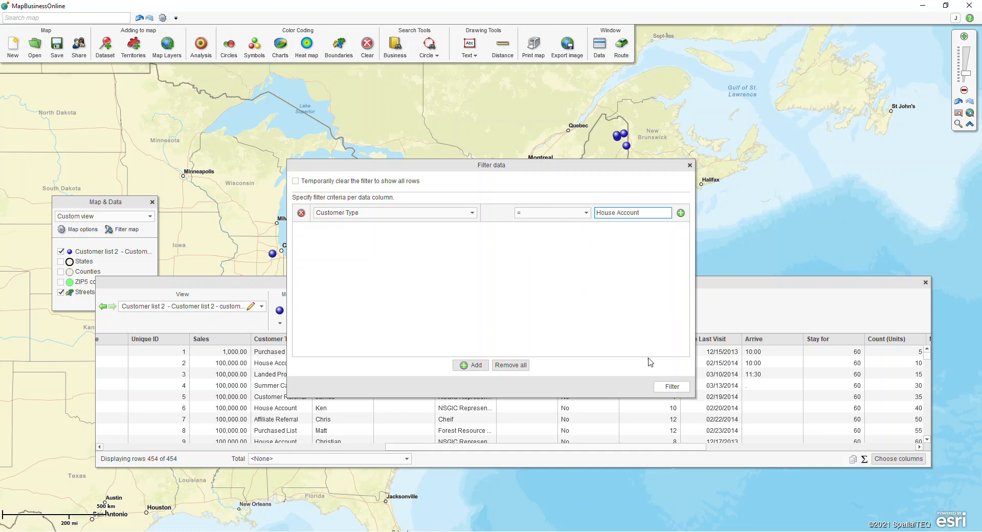
{"action": "left_click", "coordinate": [671, 386]}
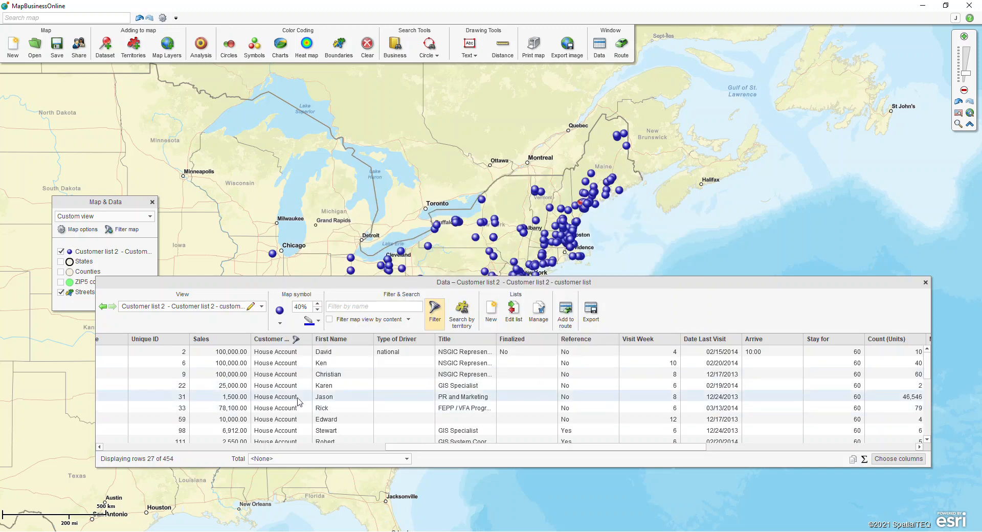
Step: Filter the map view by the data view's content and move the data window up slightly
{"action": "left_click", "coordinate": [264, 396]}
{"action": "key", "text": "ctrl"}
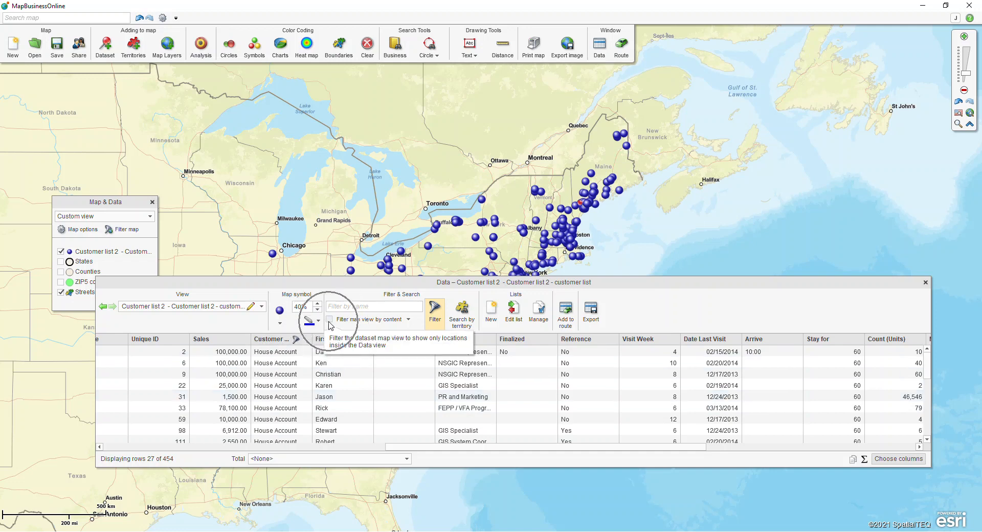
{"action": "left_click", "coordinate": [329, 319]}
{"action": "left_click_drag", "start_coordinate": [350, 285], "coordinate": [370, 263]}
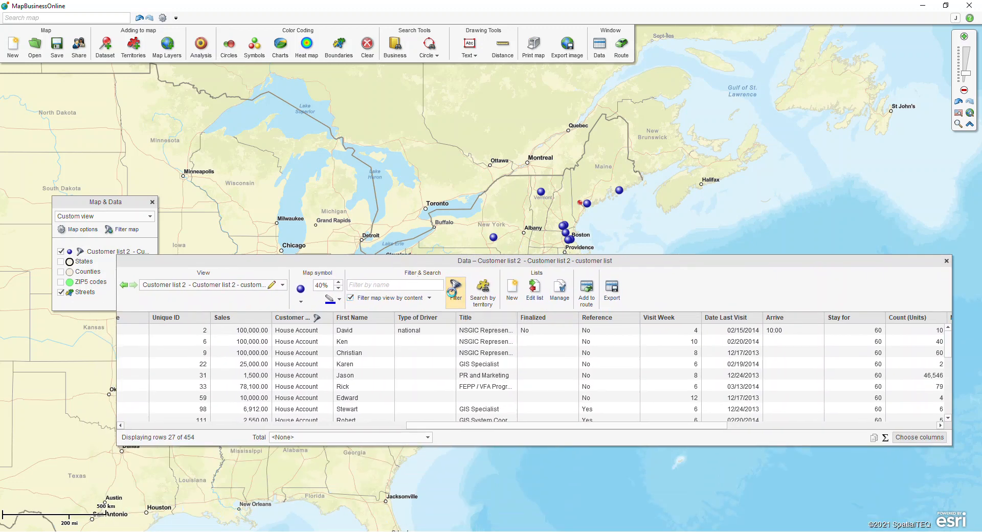
Step: Add a second filter condition with State/Province equal to OH and apply it alongside the House Account condition
{"action": "left_click", "coordinate": [450, 294]}
{"action": "left_click", "coordinate": [472, 364]}
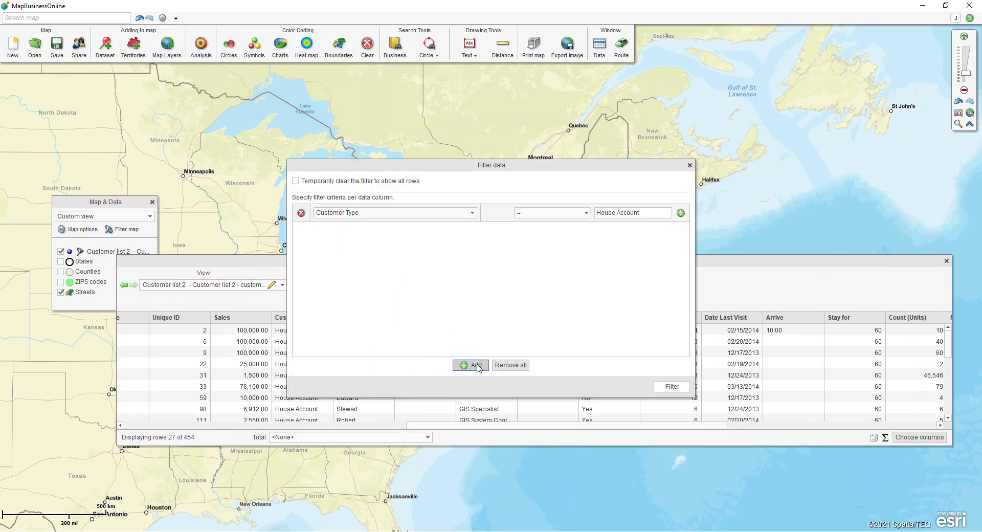
{"action": "left_click", "coordinate": [389, 230]}
{"action": "scroll", "coordinate": [373, 263], "scroll_direction": "down", "scroll_amount": 5}
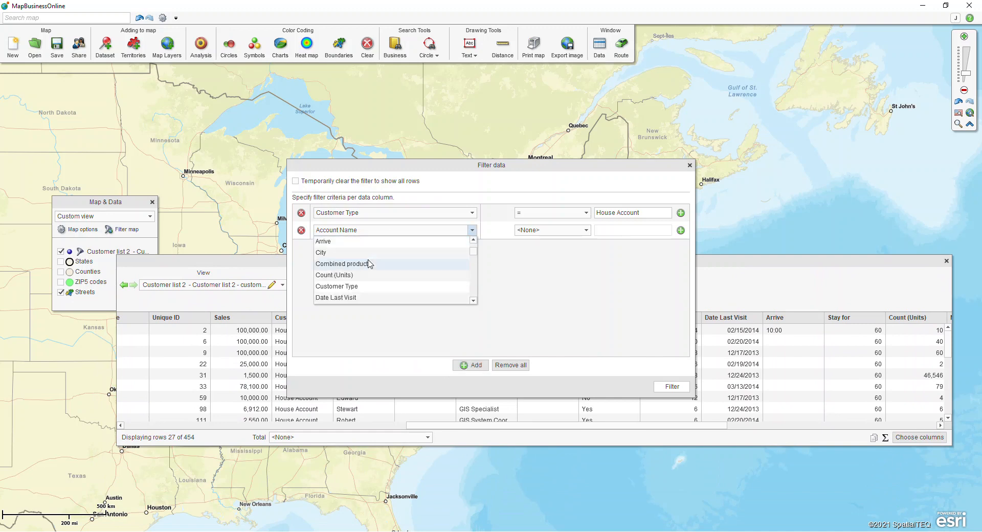
{"action": "scroll", "coordinate": [375, 272], "scroll_direction": "down", "scroll_amount": 5}
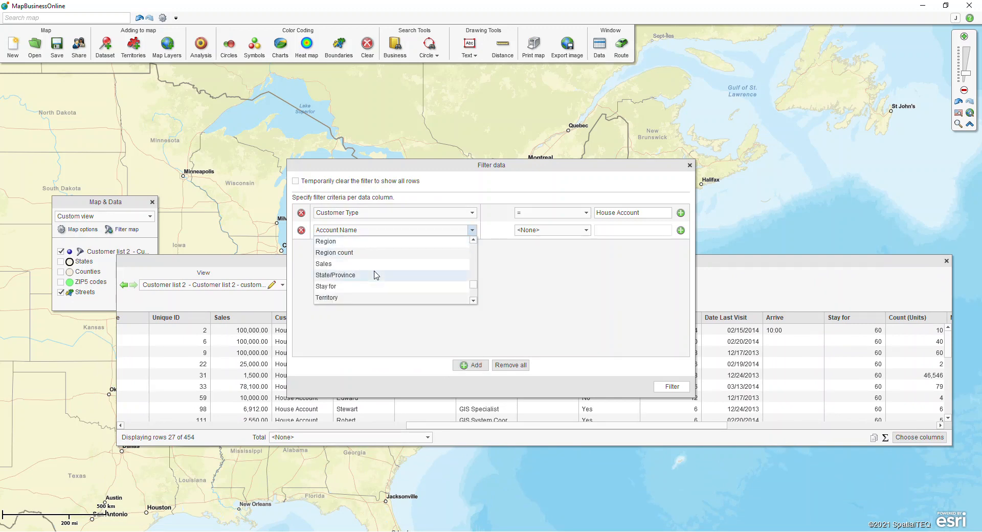
{"action": "left_click", "coordinate": [355, 279]}
{"action": "left_click", "coordinate": [537, 231]}
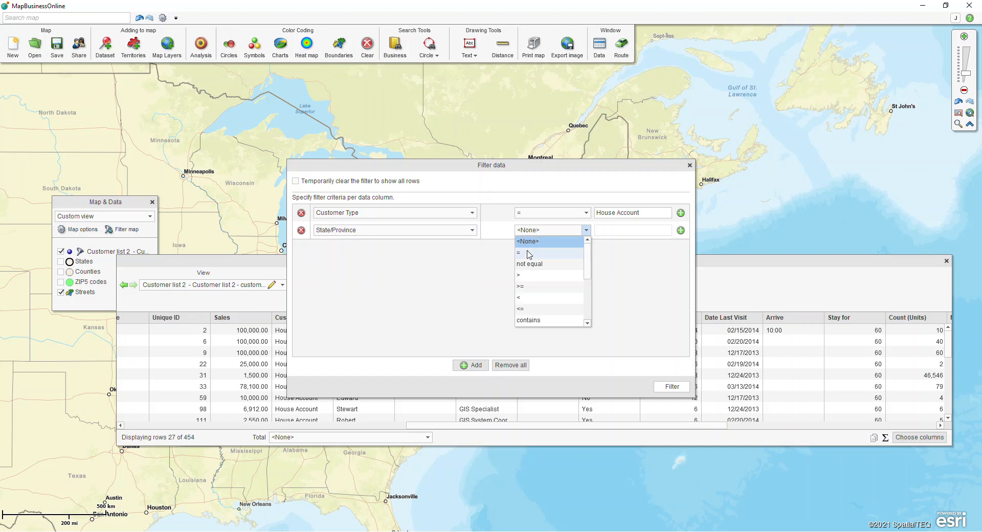
{"action": "left_click", "coordinate": [552, 246]}
{"action": "left_click", "coordinate": [613, 230]}
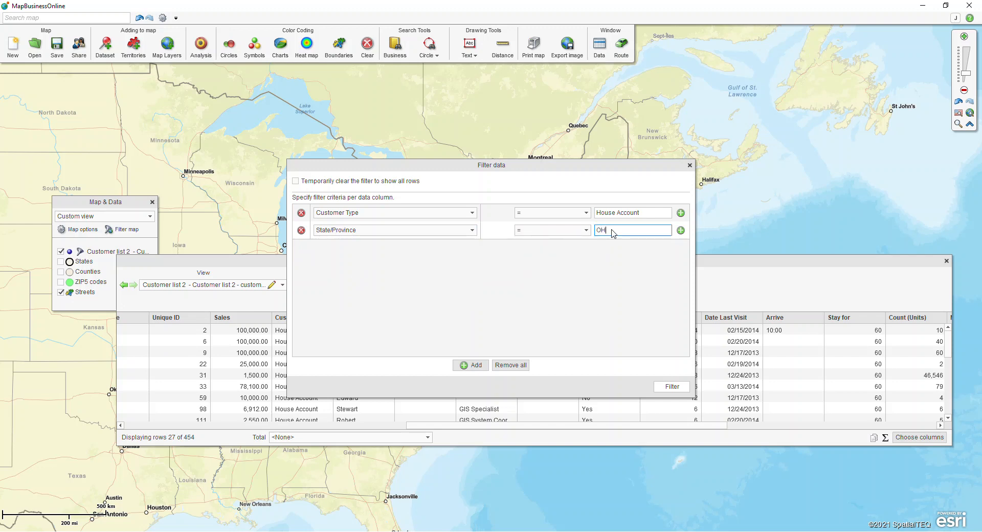
{"action": "left_click", "coordinate": [670, 386]}
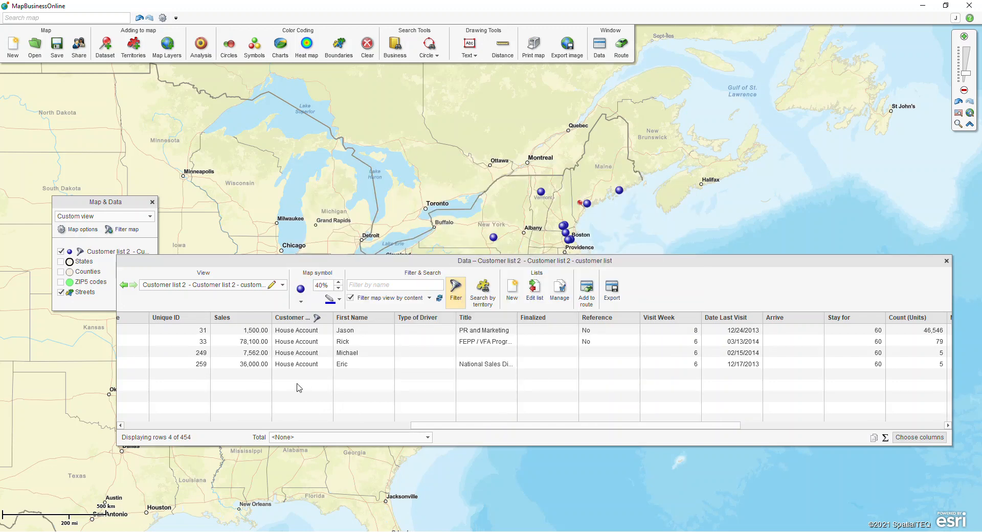
Step: Reapply the content-based map filter to plot only the filtered customers, repositioning the data window around the map
{"action": "left_click_drag", "start_coordinate": [380, 261], "coordinate": [376, 305]}
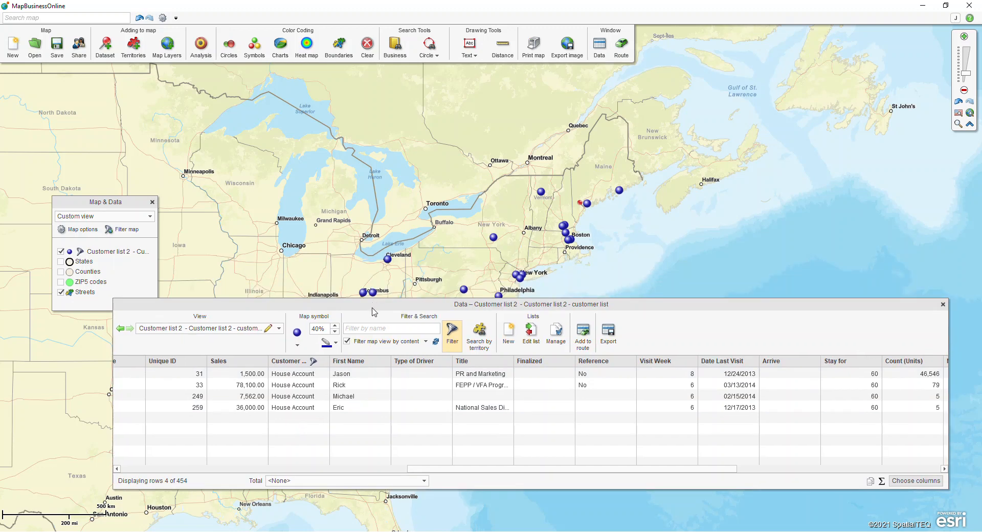
{"action": "left_click", "coordinate": [303, 397]}
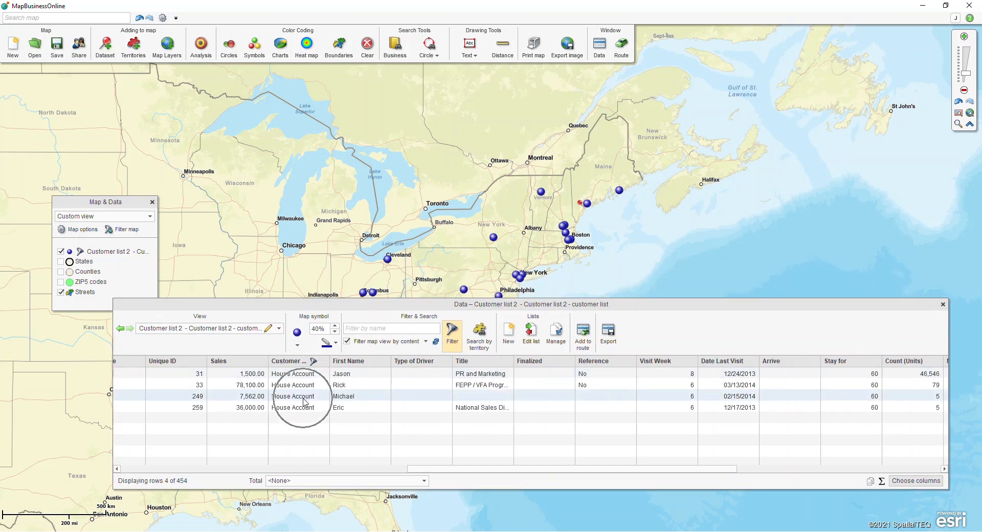
{"action": "left_click", "coordinate": [436, 342]}
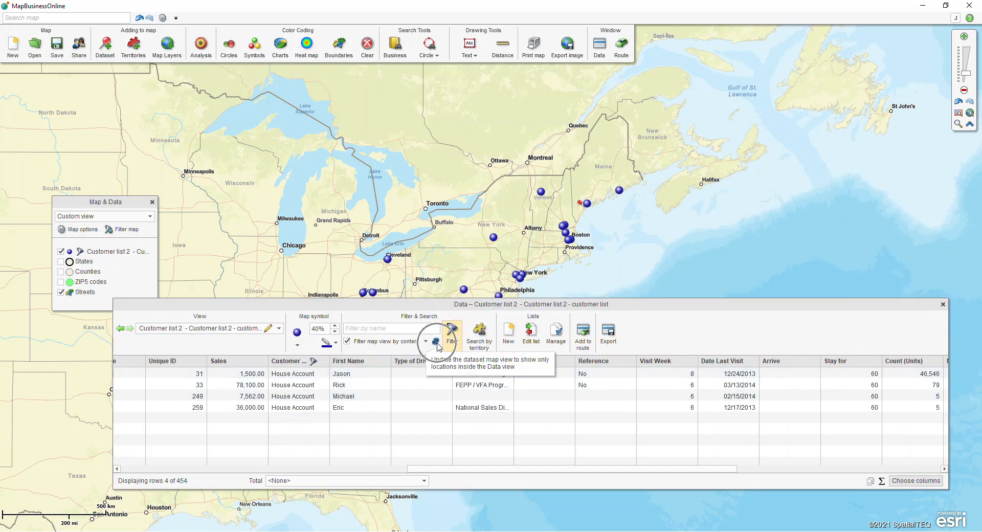
{"action": "left_click", "coordinate": [347, 341]}
{"action": "left_click", "coordinate": [347, 341]}
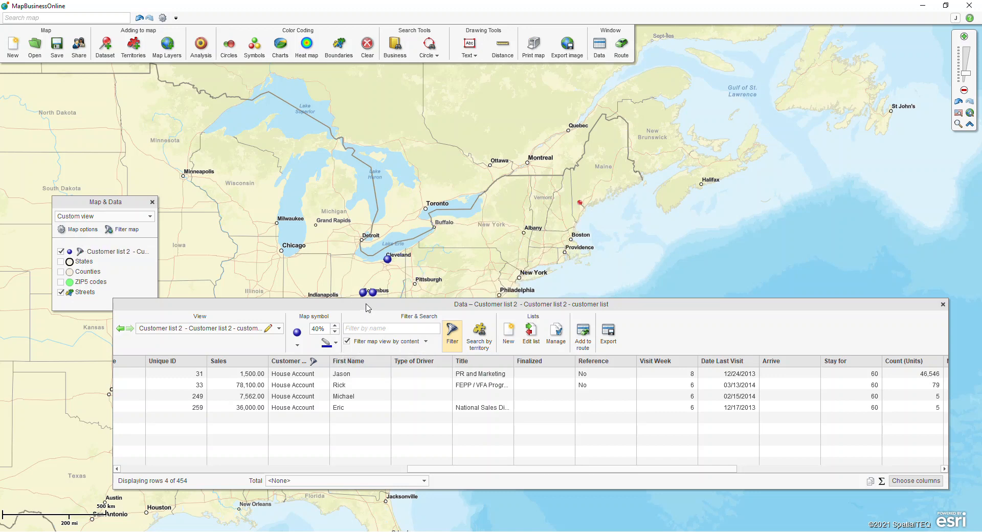
{"action": "left_click_drag", "start_coordinate": [366, 307], "coordinate": [342, 287]}
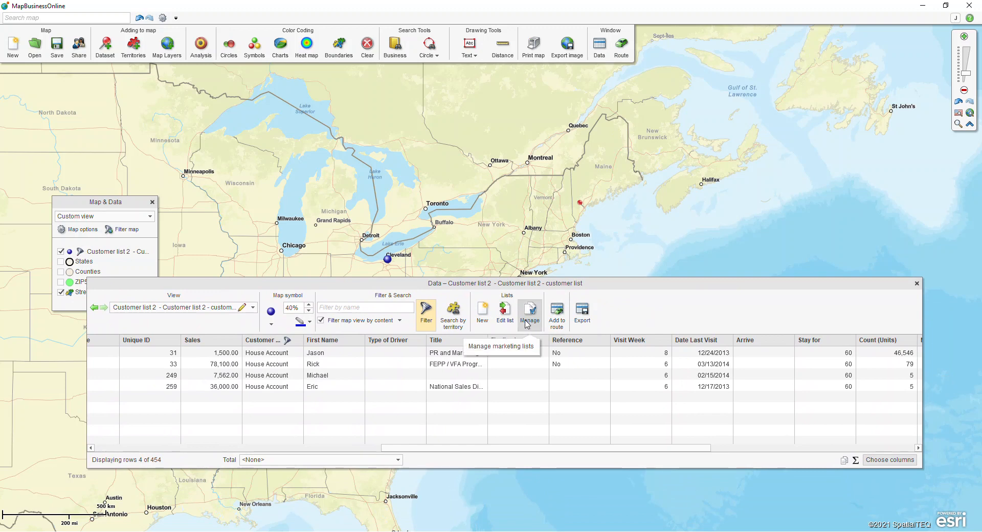
Step: Create a marketing list named House Accounts in OH from all locations in the data view
{"action": "left_click", "coordinate": [479, 320]}
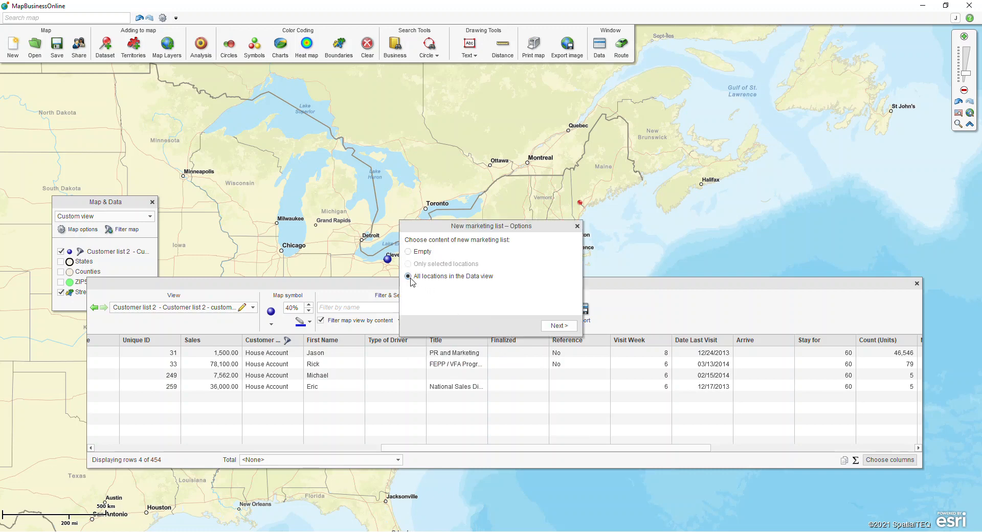
{"action": "left_click", "coordinate": [557, 327]}
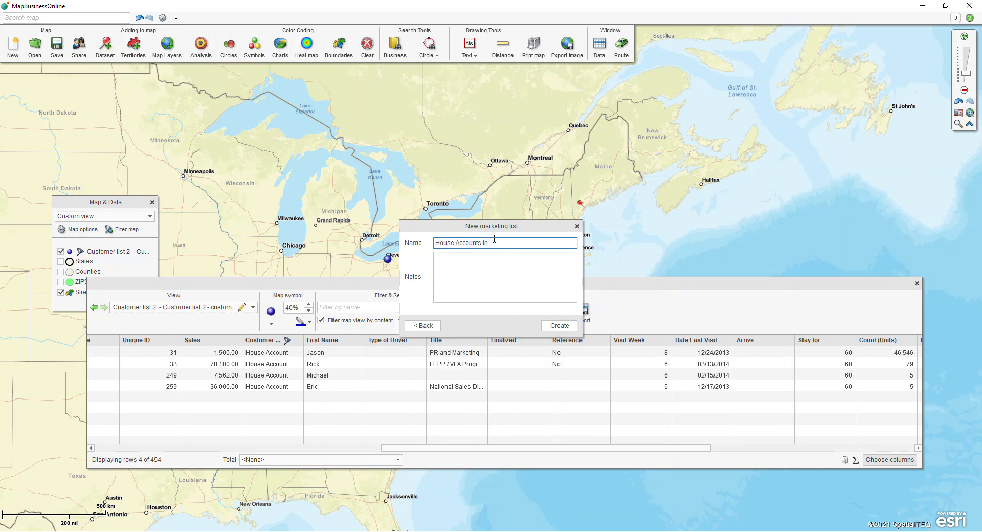
{"action": "left_click", "coordinate": [559, 325]}
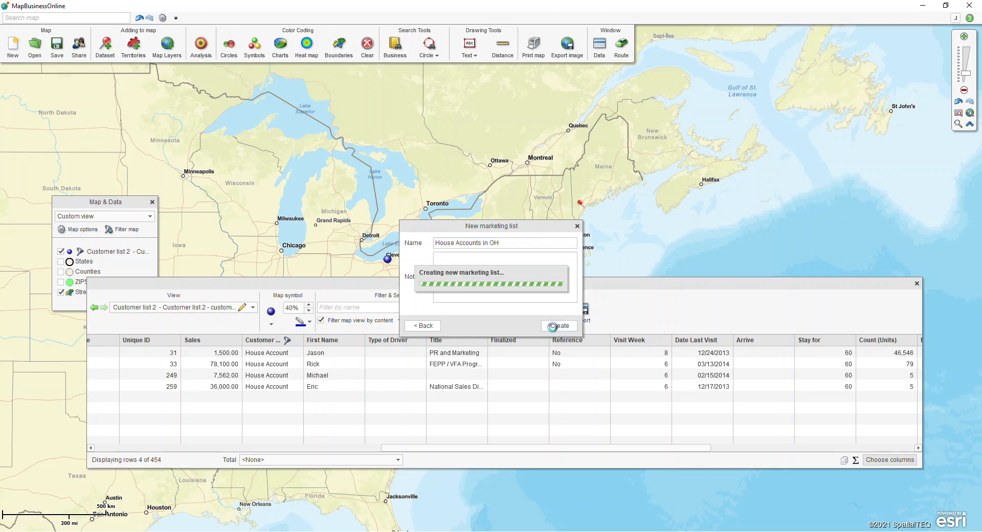
Step: Look for the House Accounts in OH list among the available data views and examine the export option
{"action": "left_click", "coordinate": [253, 307]}
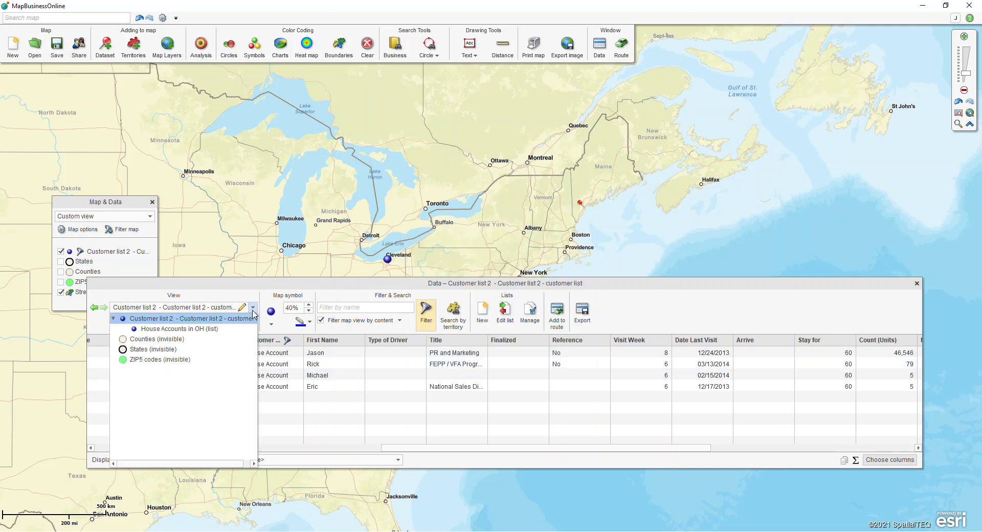
{"action": "left_click", "coordinate": [217, 330]}
{"action": "left_click", "coordinate": [579, 323]}
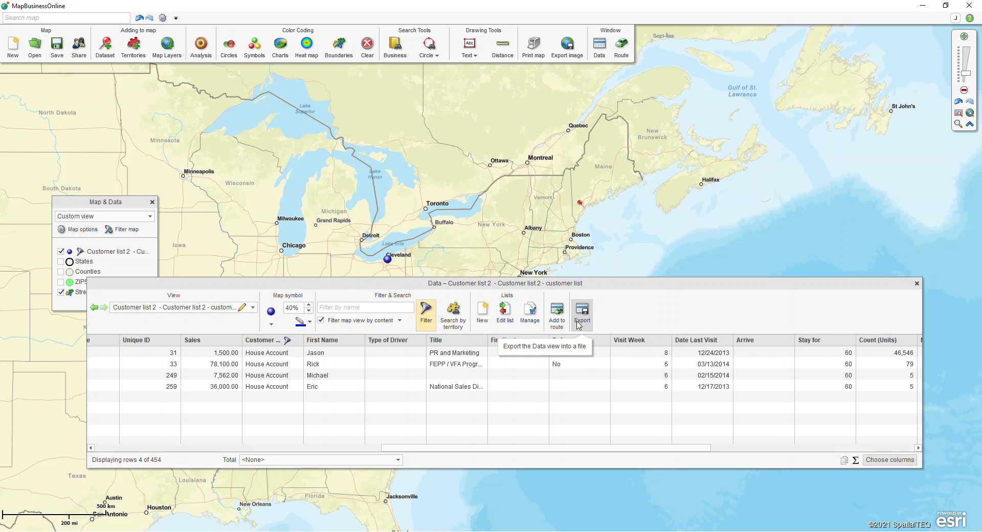
Step: Clear both filter conditions from the customer list and turn off filtering of the map view by content
{"action": "left_click", "coordinate": [425, 312]}
{"action": "left_click", "coordinate": [301, 213]}
{"action": "left_click", "coordinate": [302, 213]}
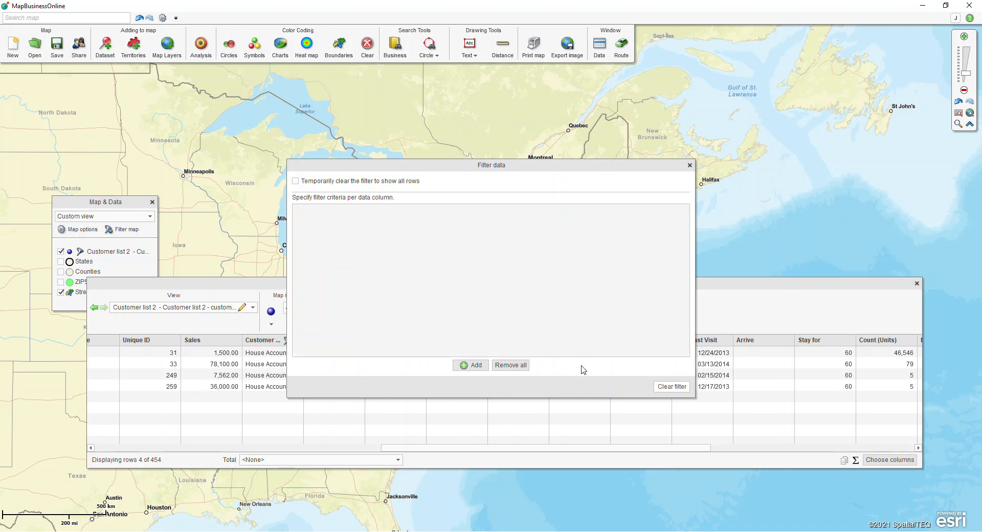
{"action": "left_click", "coordinate": [675, 387]}
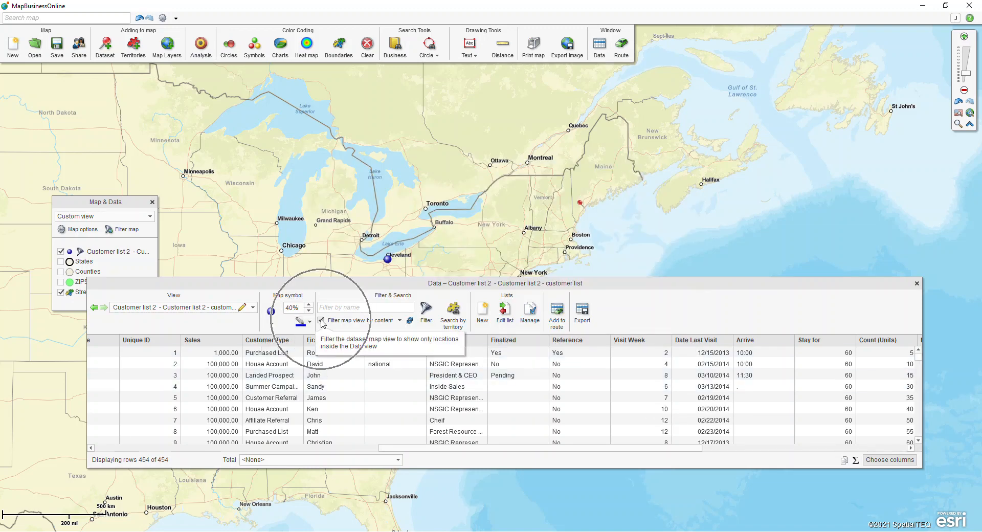
{"action": "left_click", "coordinate": [321, 321]}
Step: Hide the customer list layer and show the ZIP5 codes and States layers on the map of the whole country
{"action": "mouse_move", "coordinate": [534, 282]}
{"action": "left_mouse_down"}
{"action": "mouse_move", "coordinate": [542, 459]}
{"action": "mouse_move", "coordinate": [531, 288]}
{"action": "left_mouse_up"}
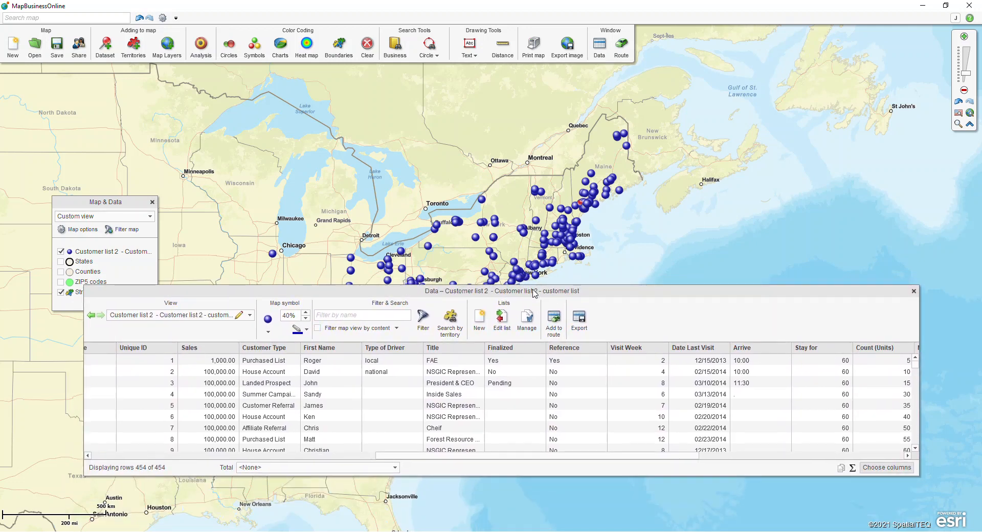
{"action": "left_click_drag", "start_coordinate": [116, 203], "coordinate": [137, 144]}
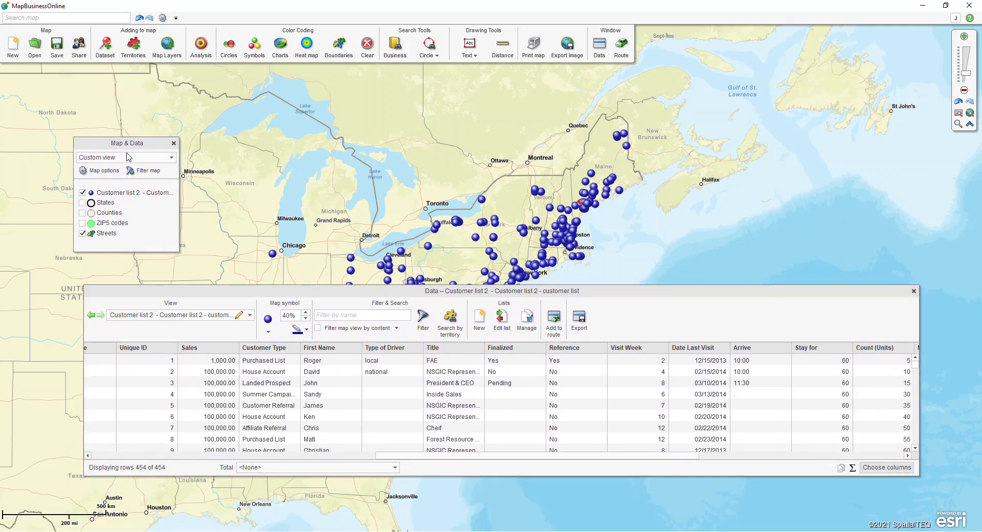
{"action": "left_click", "coordinate": [82, 193]}
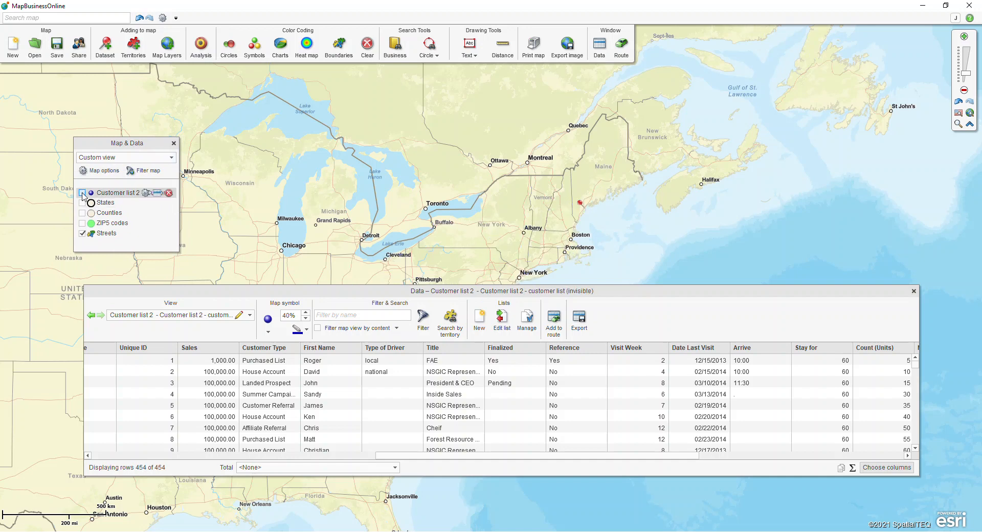
{"action": "left_click", "coordinate": [82, 223]}
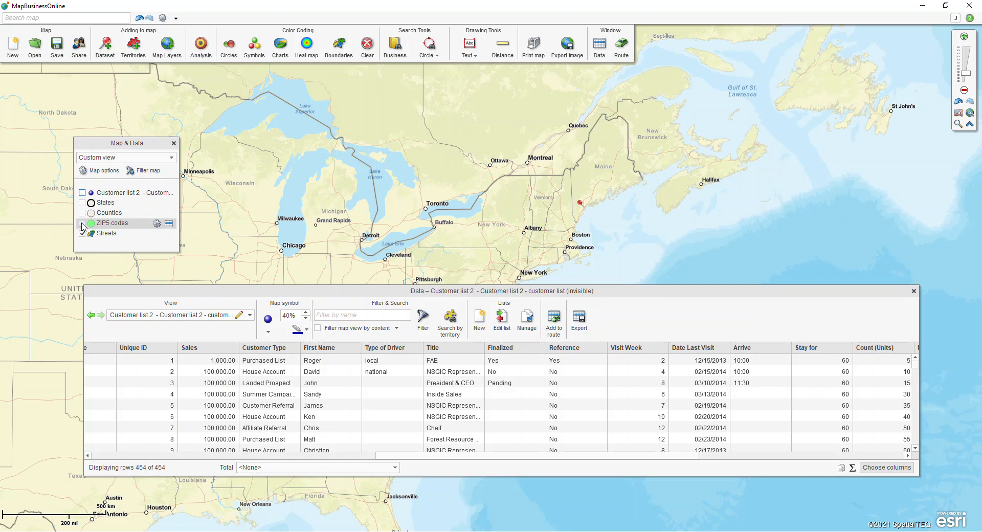
{"action": "left_click", "coordinate": [82, 203]}
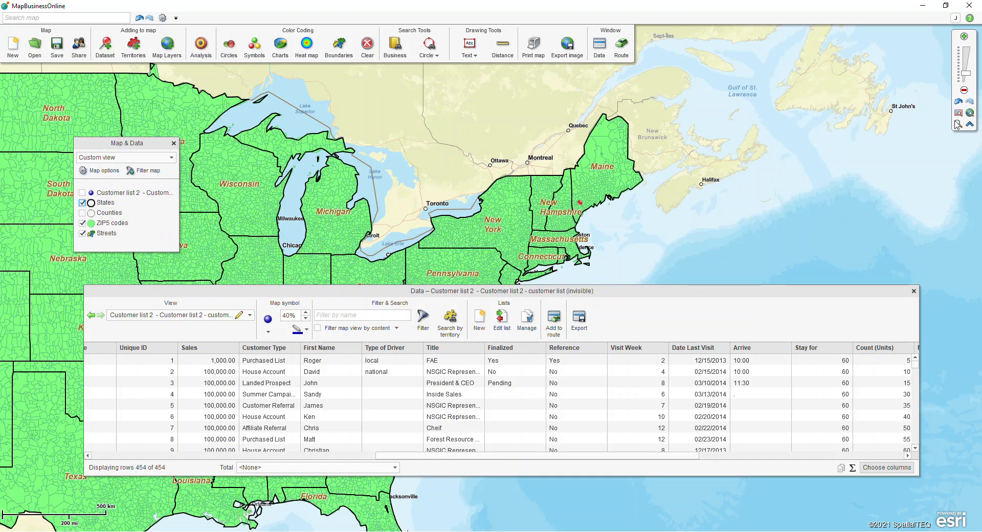
{"action": "left_click", "coordinate": [957, 125]}
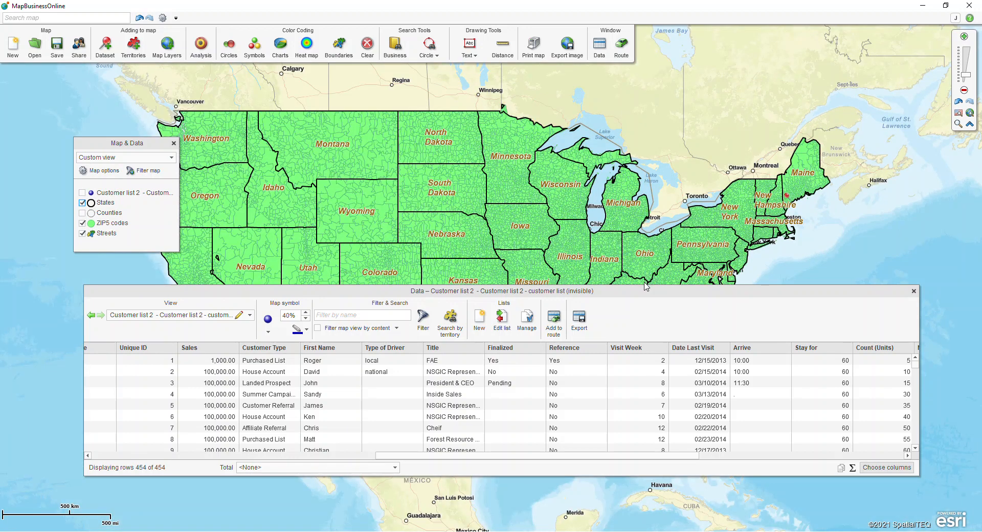
Step: Switch the data view to ZIP5 codes and move the data window up slightly
{"action": "left_click", "coordinate": [249, 315]}
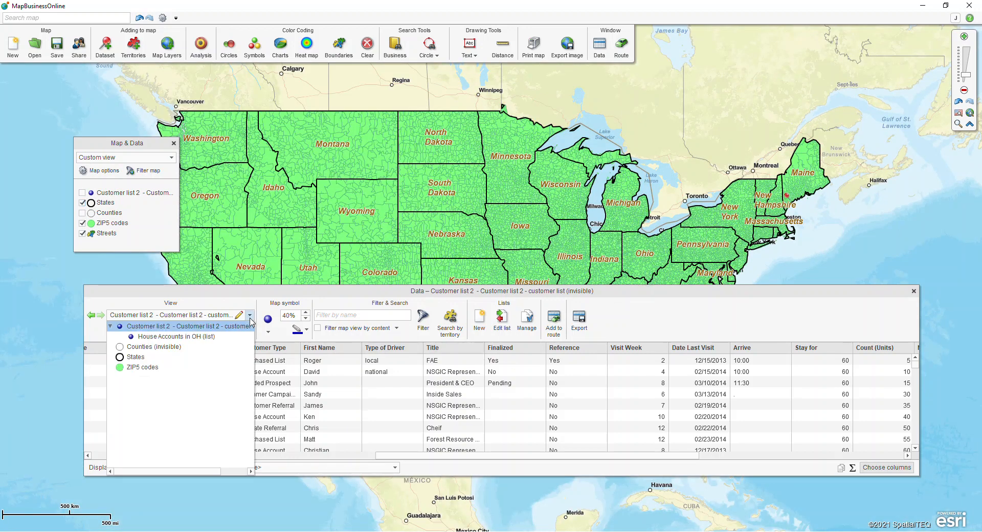
{"action": "left_click", "coordinate": [151, 368]}
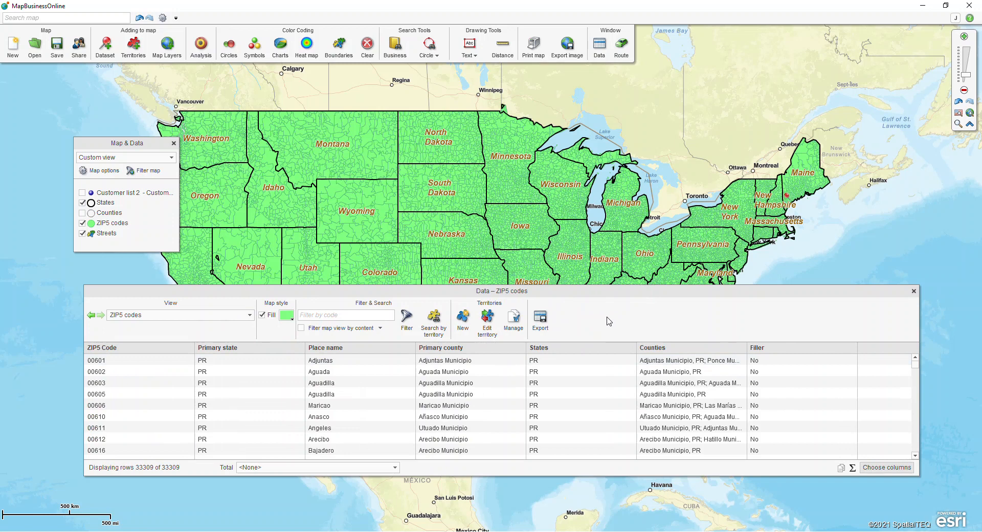
{"action": "left_click_drag", "start_coordinate": [581, 298], "coordinate": [568, 266]}
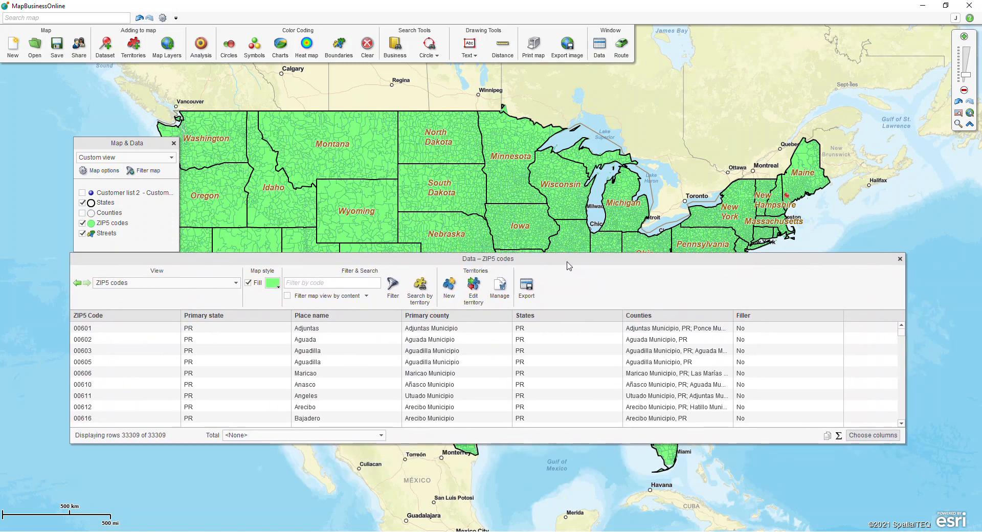
{"action": "left_click", "coordinate": [183, 301]}
Step: Add the Population (2020) demographic column to the columns shown for ZIP5 codes
{"action": "left_click", "coordinate": [859, 435]}
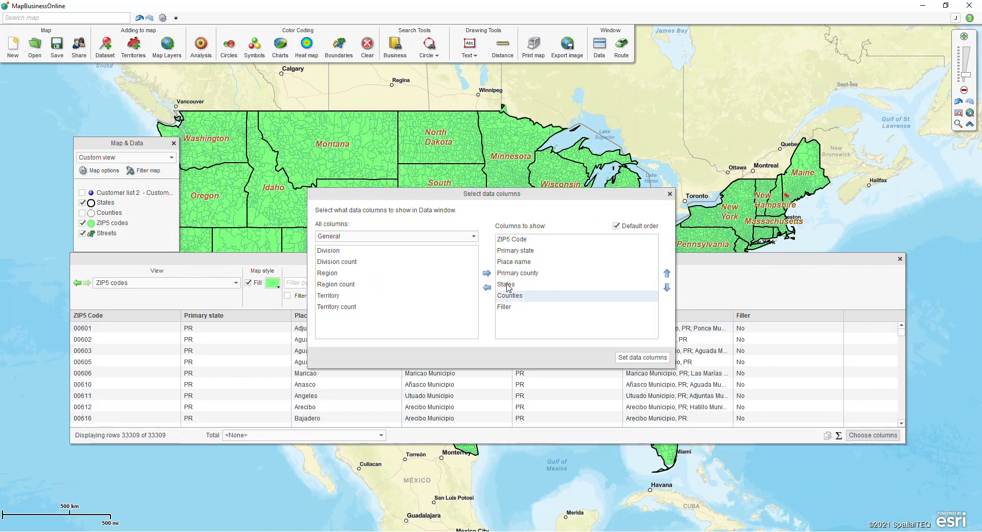
{"action": "left_click", "coordinate": [473, 237]}
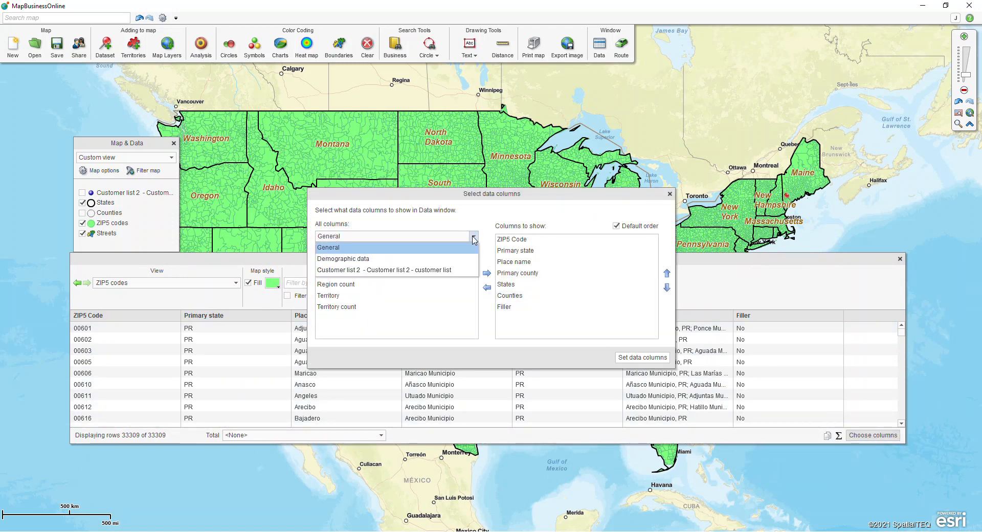
{"action": "left_click", "coordinate": [377, 261]}
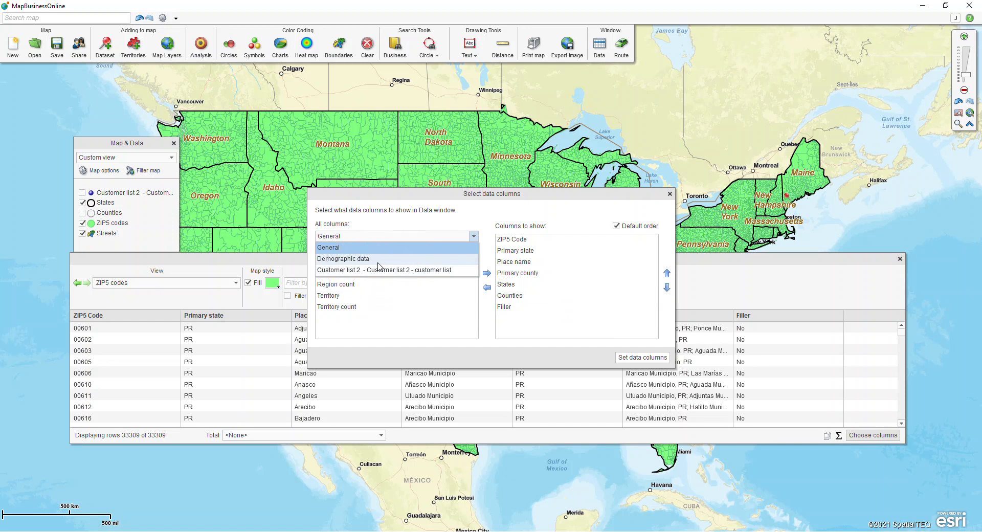
{"action": "left_click", "coordinate": [398, 254]}
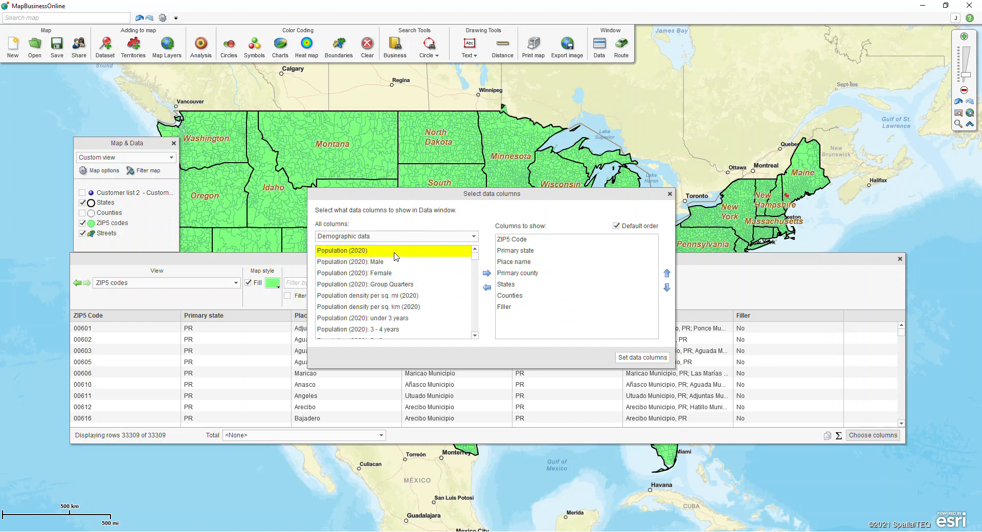
{"action": "left_click", "coordinate": [487, 274]}
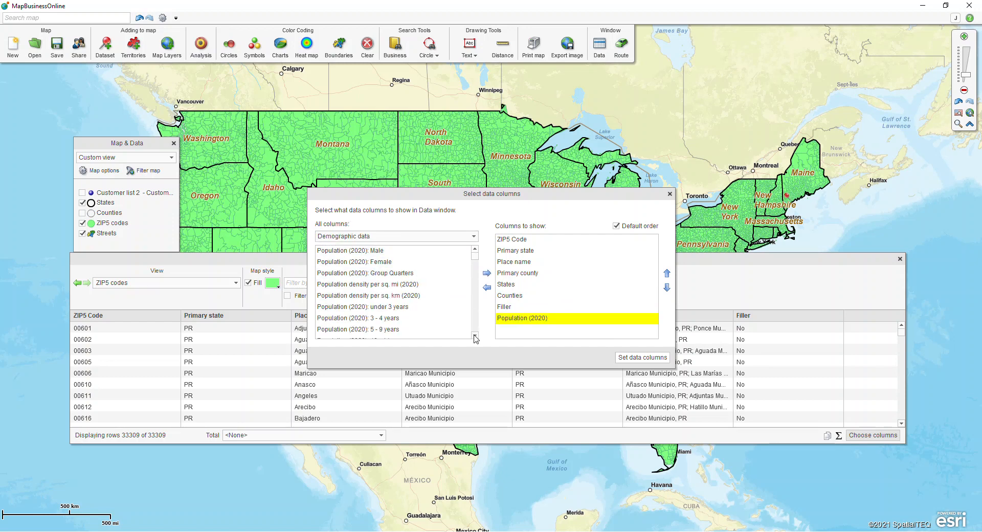
Step: Add the Median household income (2020) demographic column to the columns to show
{"action": "scroll", "coordinate": [474, 335], "scroll_direction": "down", "scroll_amount": 3}
{"action": "scroll", "coordinate": [475, 335], "scroll_direction": "down", "scroll_amount": 13}
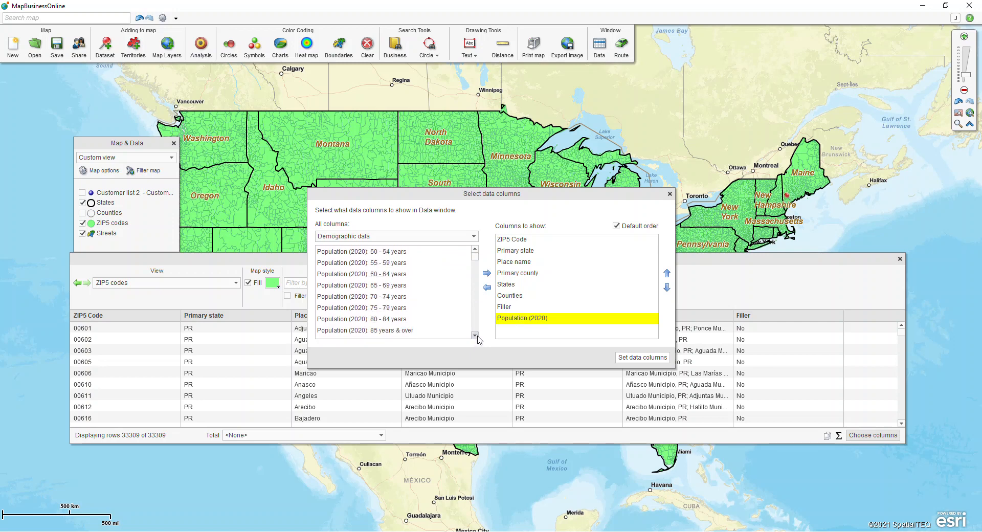
{"action": "scroll", "coordinate": [474, 335], "scroll_direction": "down", "scroll_amount": 10}
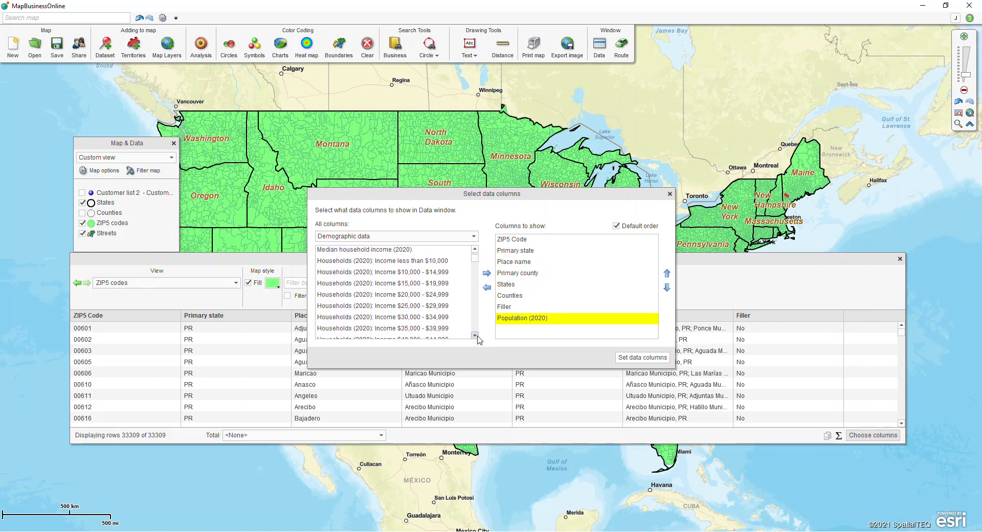
{"action": "left_click", "coordinate": [389, 262]}
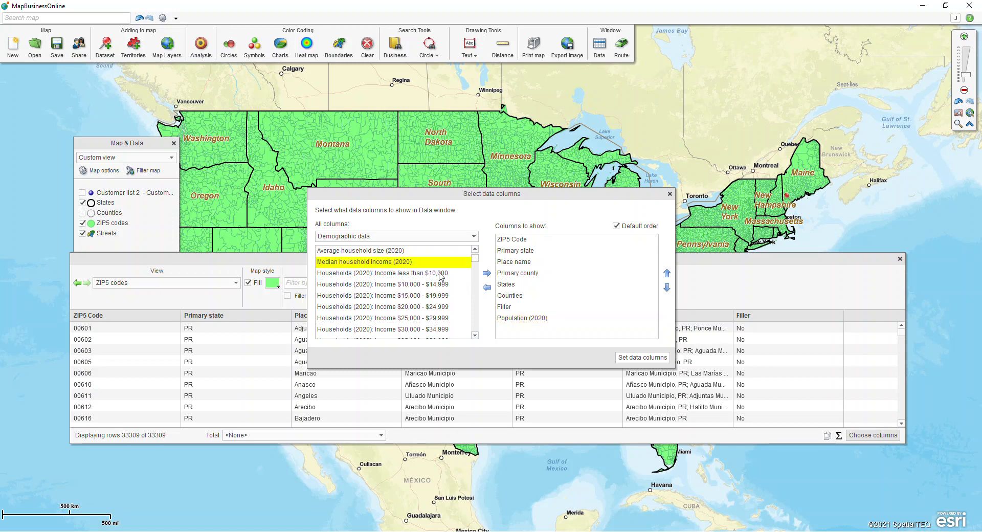
{"action": "left_click", "coordinate": [488, 275]}
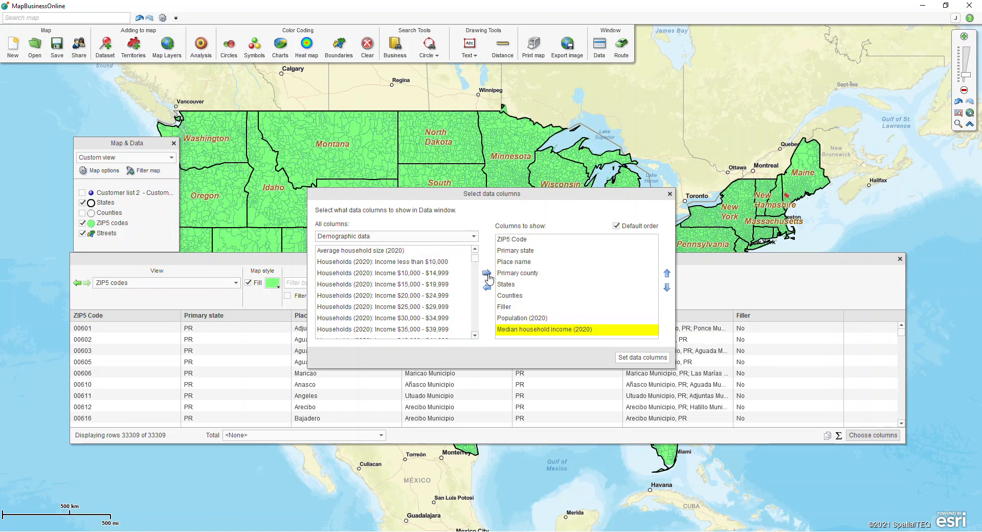
Step: Move the Population (2020) and Median household income (2020) columns together to directly below ZIP5 Code
{"action": "left_click", "coordinate": [544, 321]}
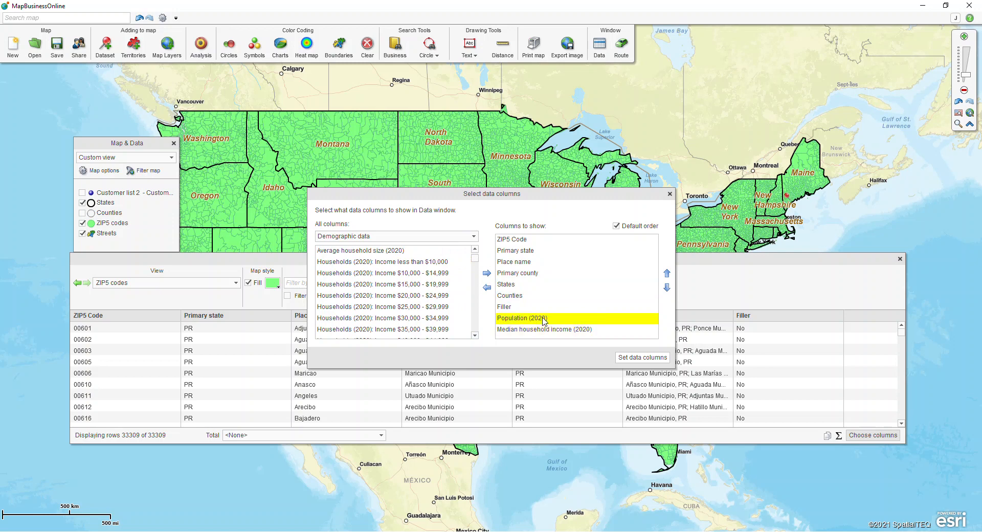
{"action": "key", "text": "shift+Down"}
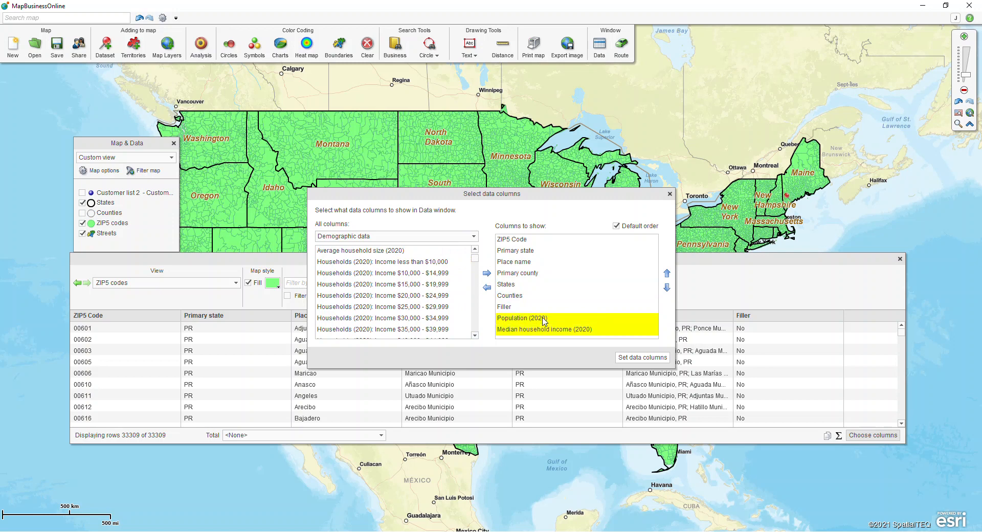
{"action": "left_click", "coordinate": [666, 275]}
{"action": "left_click", "coordinate": [666, 274]}
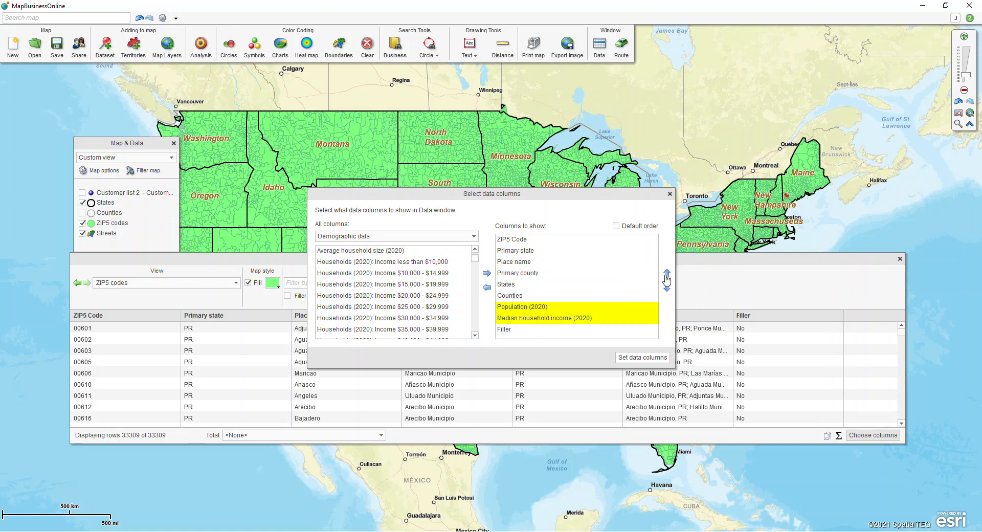
{"action": "left_click", "coordinate": [666, 274]}
{"action": "left_click", "coordinate": [665, 274]}
{"action": "left_click", "coordinate": [665, 274]}
{"action": "left_click", "coordinate": [666, 274]}
{"action": "left_click", "coordinate": [666, 274]}
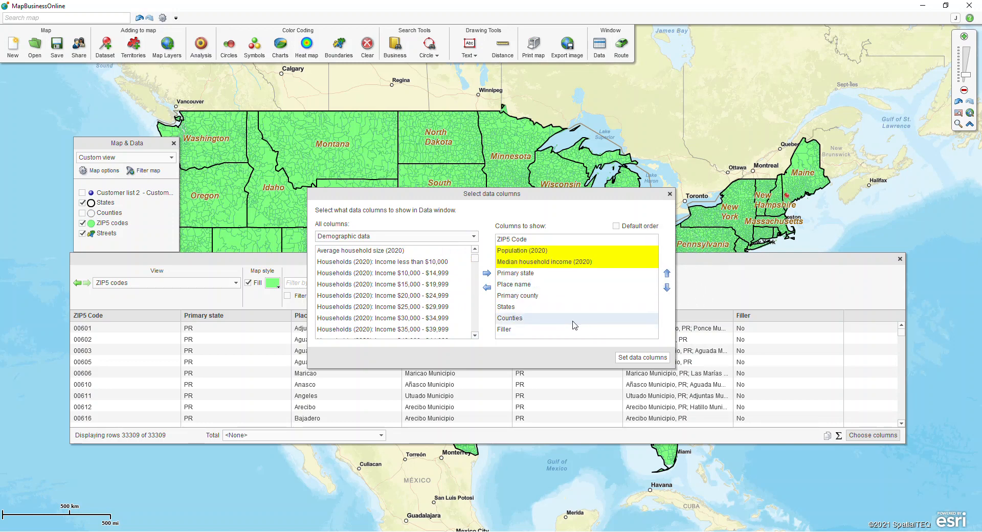
Step: Remove the Primary county, States, Counties and Filler columns and apply the column selection to the ZIP5 data view
{"action": "left_click", "coordinate": [515, 332]}
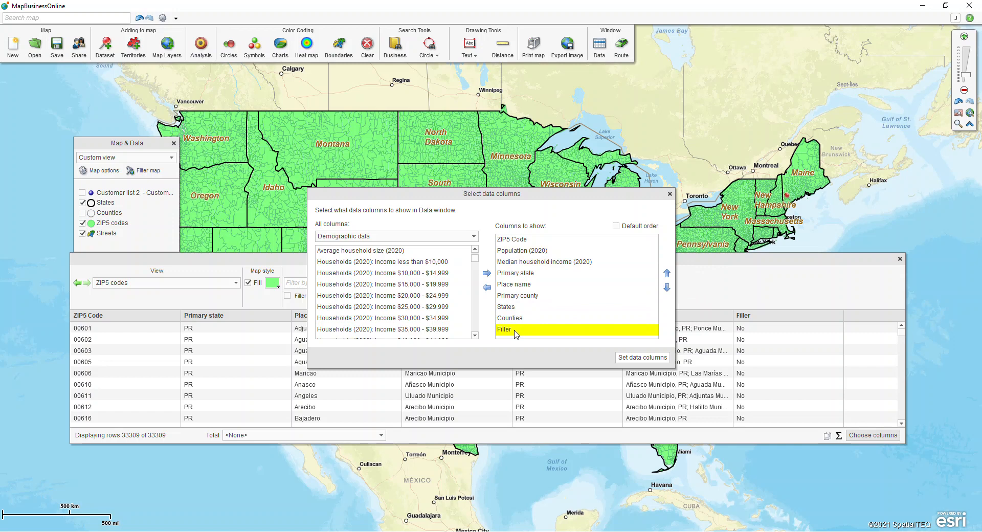
{"action": "key", "text": "shift+Up"}
{"action": "key", "text": "shift+Up"}
{"action": "key", "text": "shift+Up"}
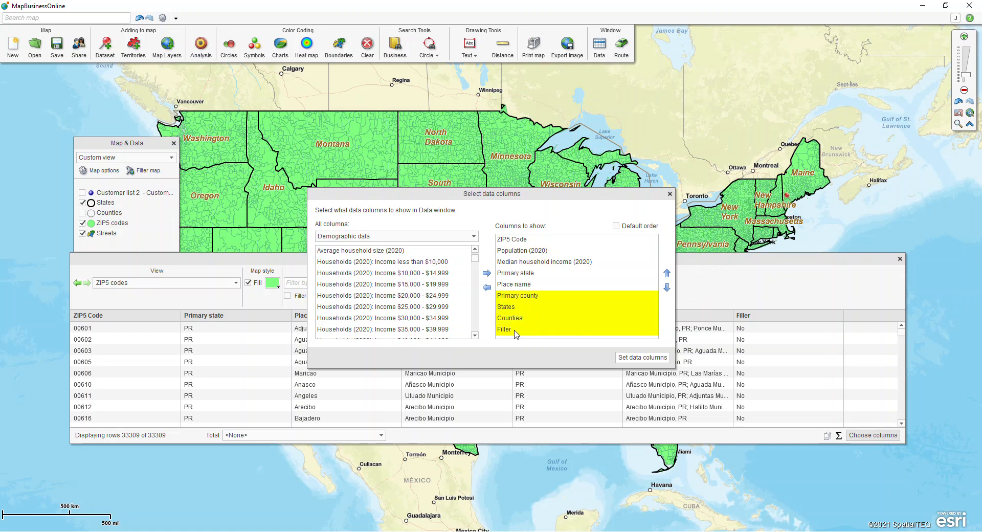
{"action": "left_click", "coordinate": [488, 289]}
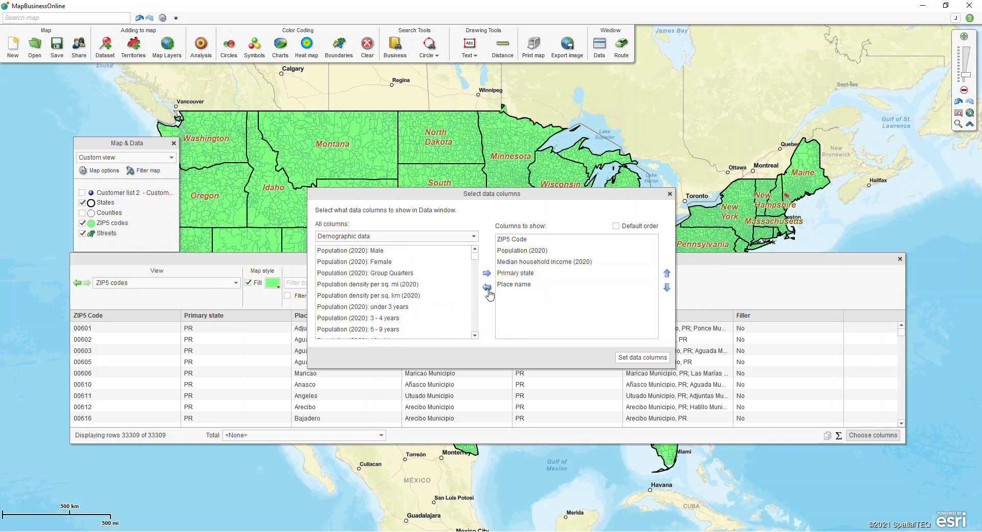
{"action": "left_click", "coordinate": [637, 358]}
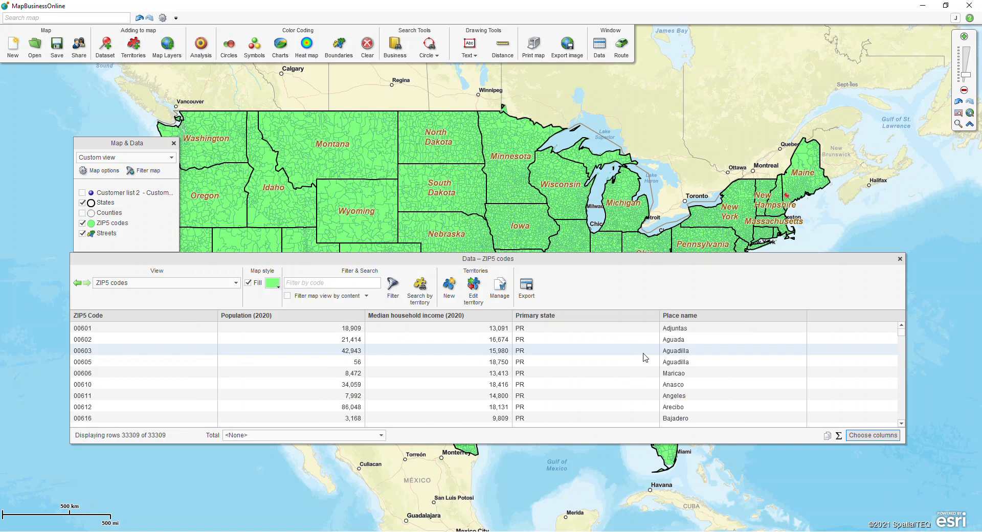
Step: Filter the ZIP5 codes to those with Population (2020) greater than or equal to 20000
{"action": "left_click", "coordinate": [391, 287]}
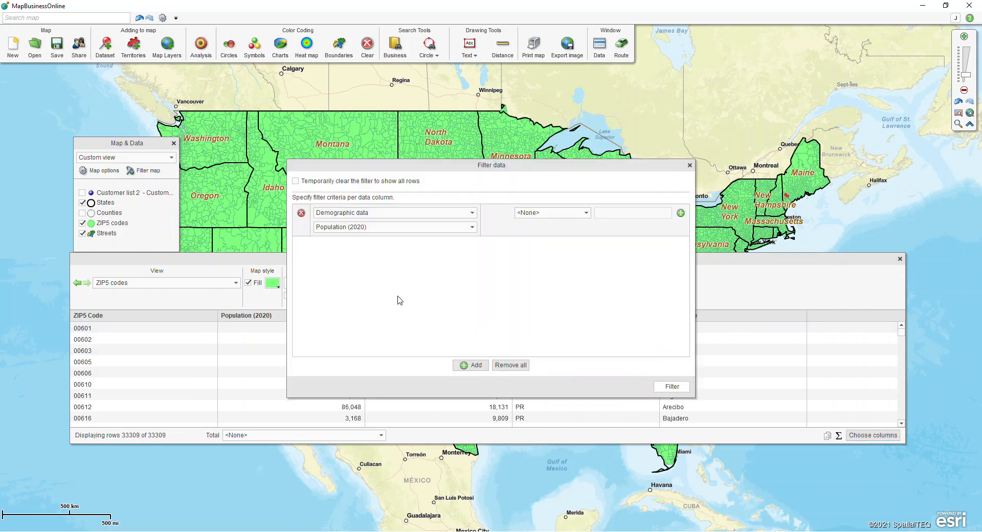
{"action": "left_click", "coordinate": [556, 214]}
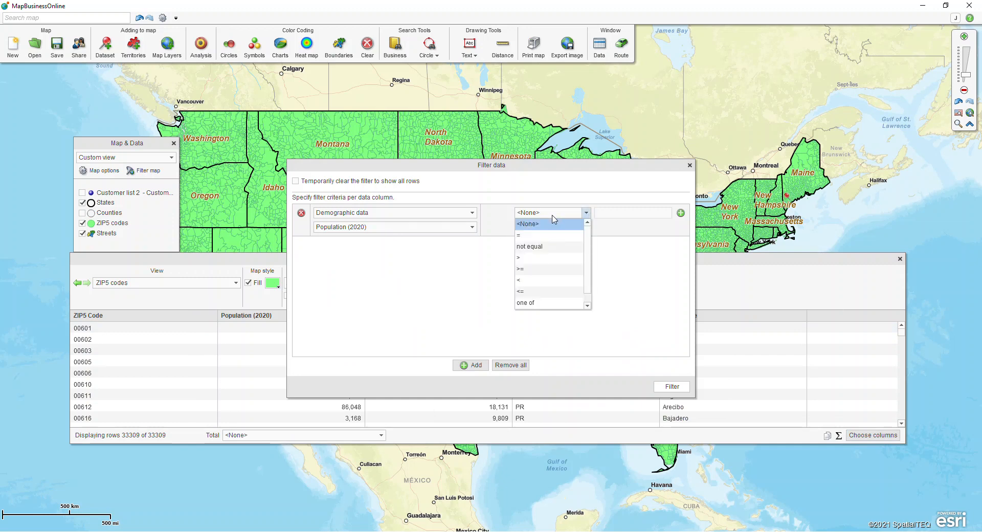
{"action": "left_click", "coordinate": [531, 270]}
{"action": "left_click", "coordinate": [610, 215]}
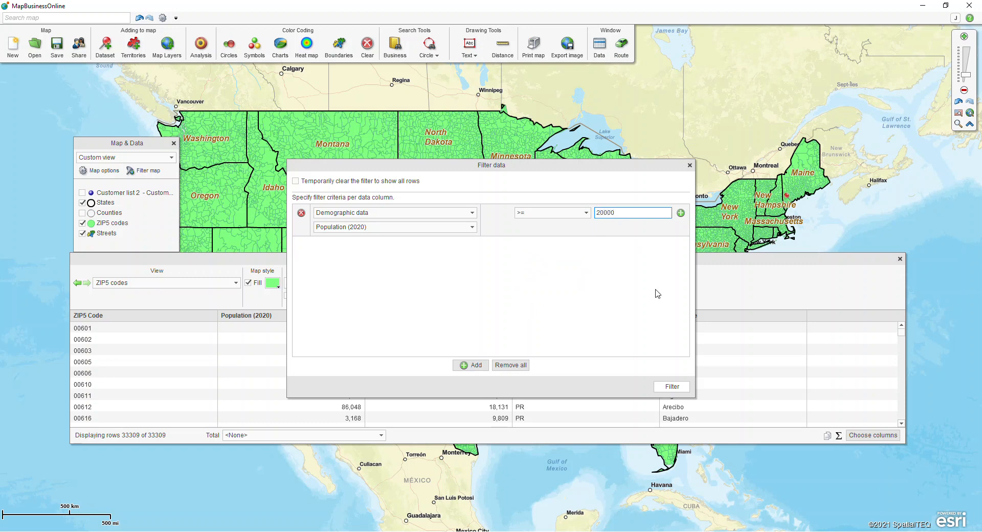
{"action": "left_click", "coordinate": [669, 384]}
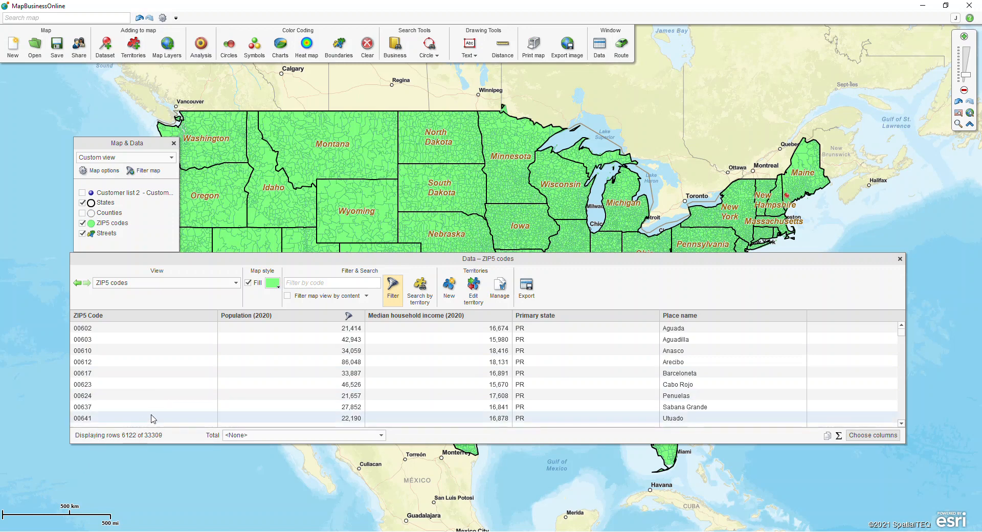
Step: Filter the map view by the ZIP5 data content and examine the matching ZIP codes on the map
{"action": "left_click", "coordinate": [287, 296]}
{"action": "left_click_drag", "start_coordinate": [357, 262], "coordinate": [347, 463]}
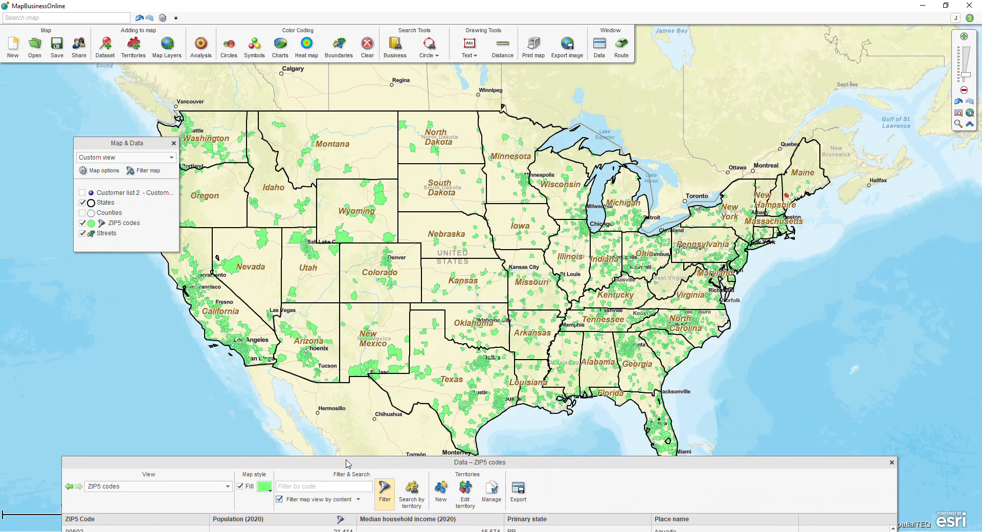
{"action": "left_click_drag", "start_coordinate": [347, 463], "coordinate": [343, 207]}
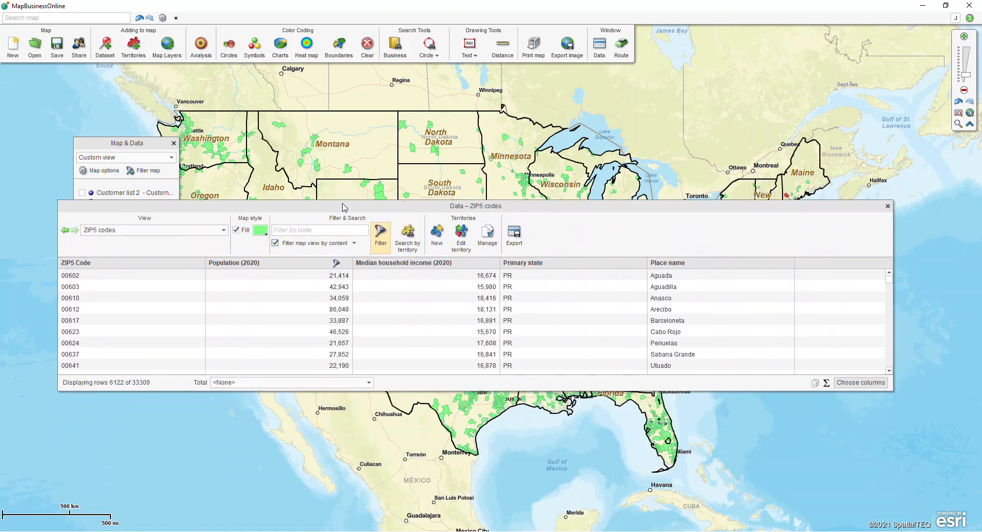
{"action": "left_click", "coordinate": [850, 383]}
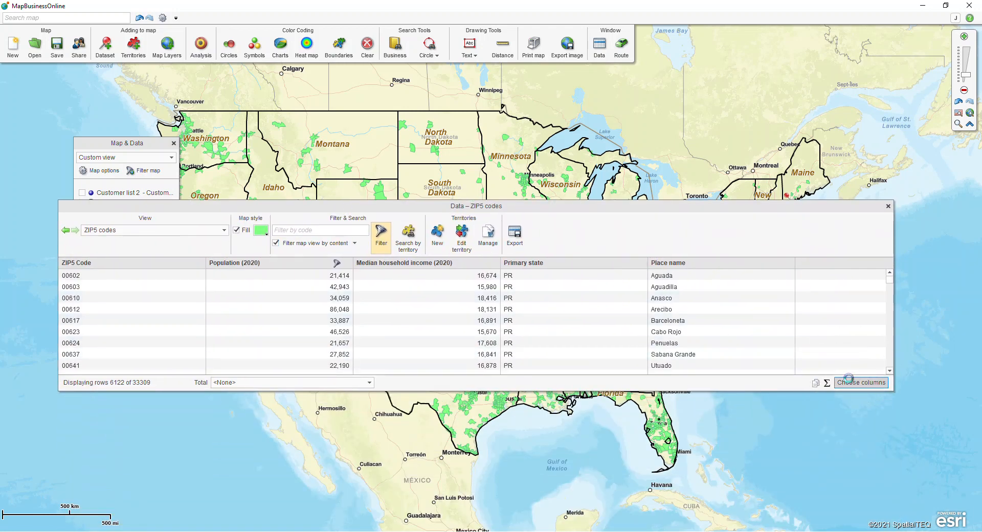
{"action": "left_click", "coordinate": [669, 193]}
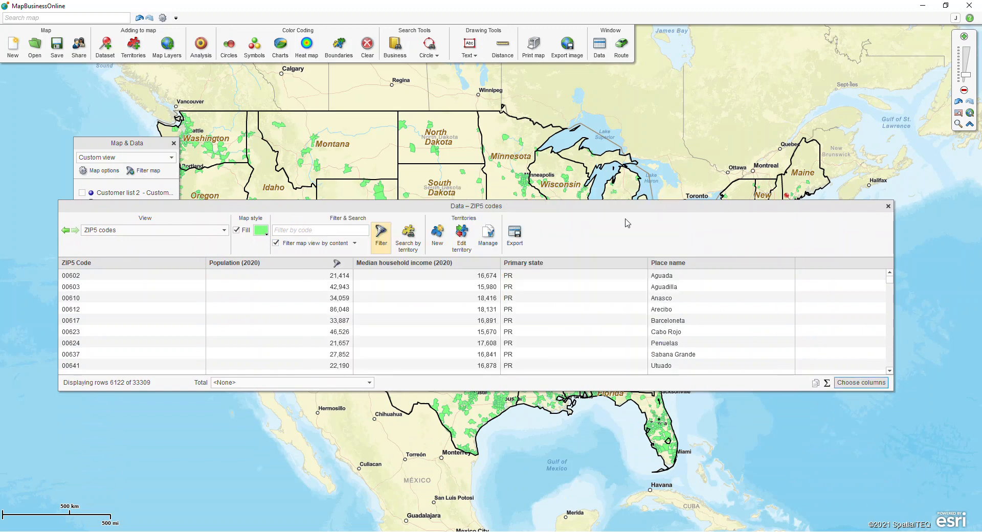
Step: Add a second filter criterion on the Median household income (2020) demographic data for the ZIP5 codes
{"action": "left_click", "coordinate": [381, 236]}
{"action": "left_click", "coordinate": [468, 365]}
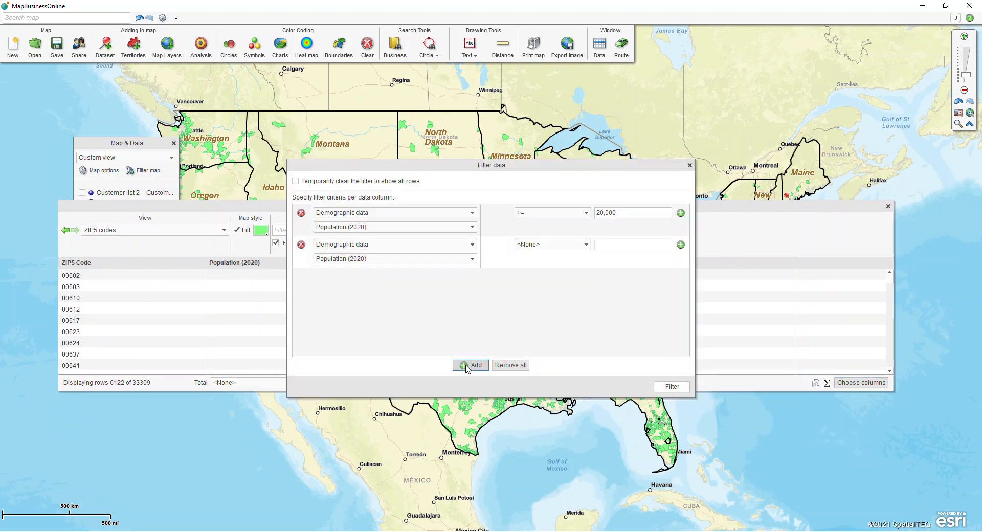
{"action": "left_click", "coordinate": [377, 259]}
{"action": "scroll", "coordinate": [474, 332], "scroll_direction": "down", "scroll_amount": 3}
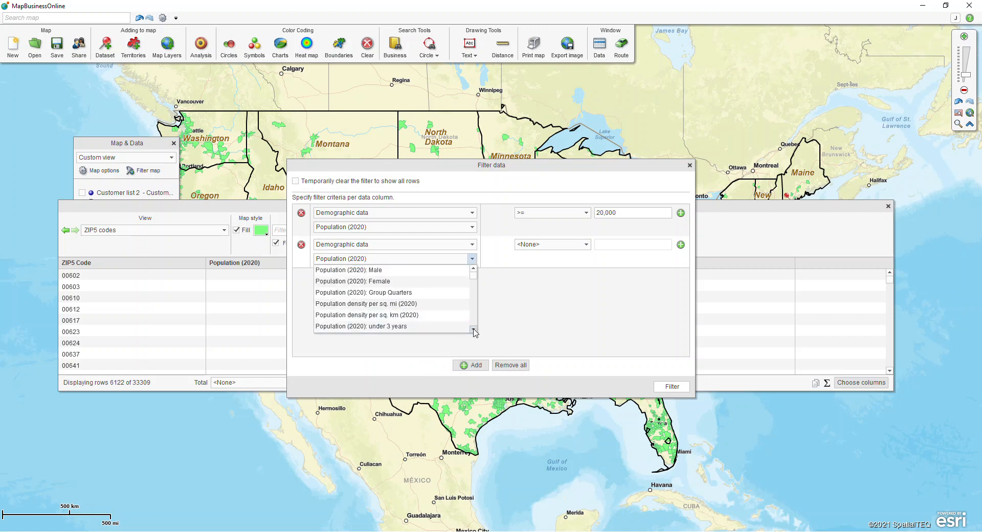
{"action": "scroll", "coordinate": [474, 332], "scroll_direction": "down", "scroll_amount": 7}
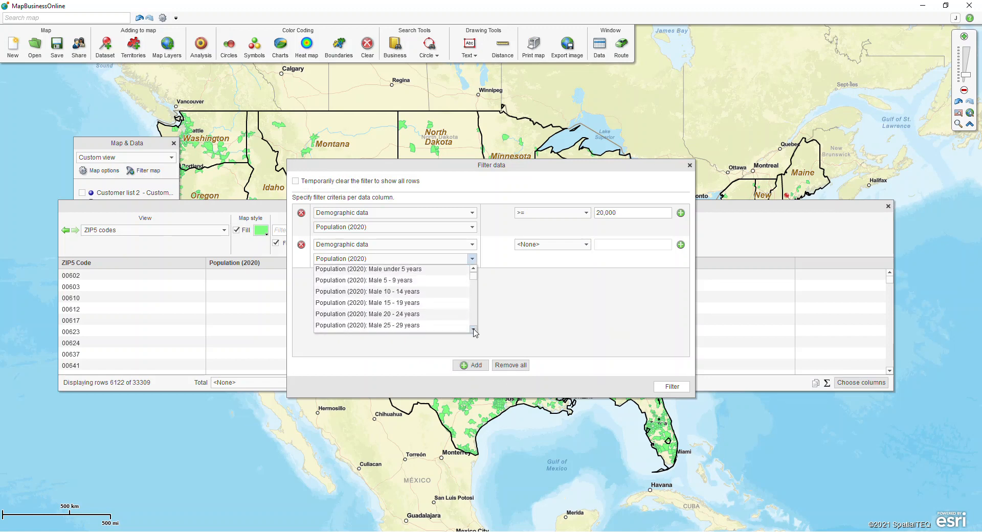
{"action": "scroll", "coordinate": [473, 333], "scroll_direction": "down", "scroll_amount": 6}
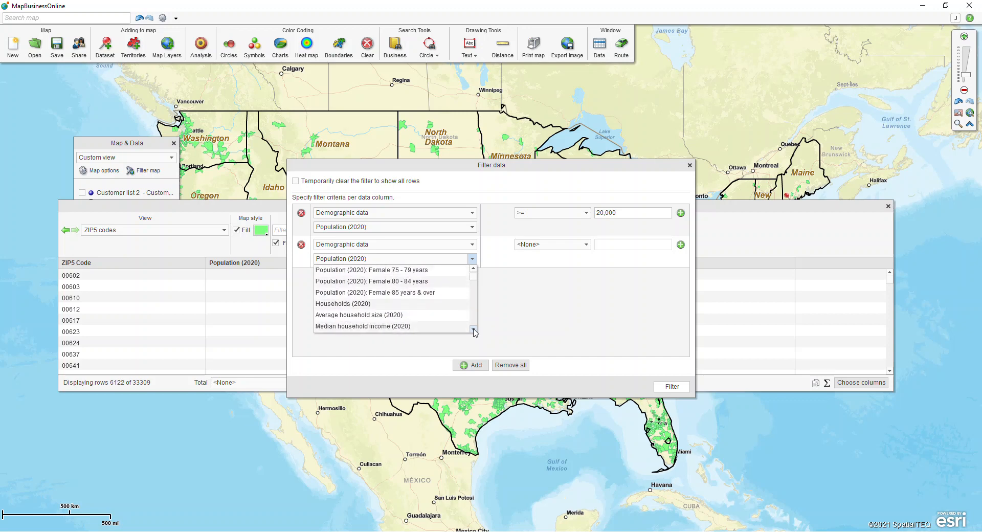
{"action": "left_click", "coordinate": [358, 326]}
Step: Give the household income criterion a greater-than-or-equal (>=) minimum value and apply the filter
{"action": "left_click", "coordinate": [548, 244]}
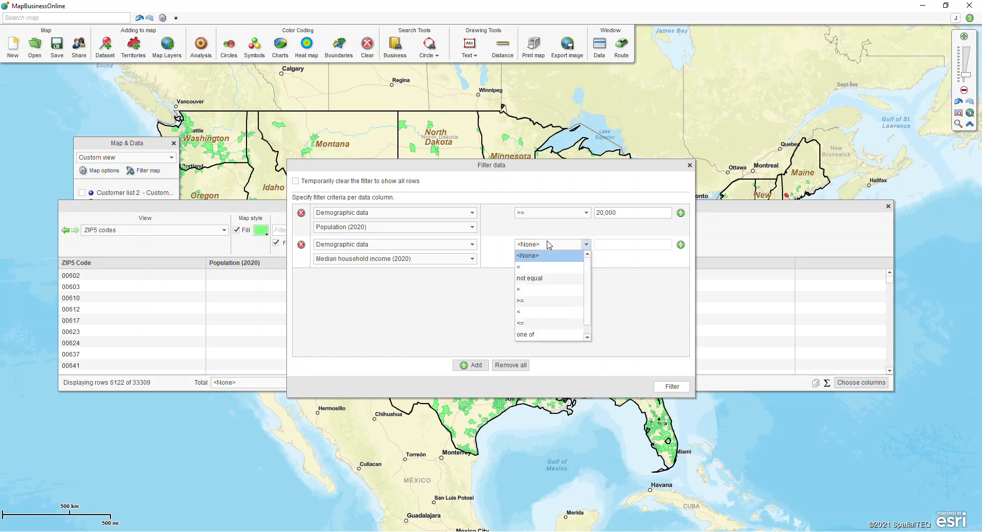
{"action": "left_click", "coordinate": [527, 300]}
{"action": "left_click", "coordinate": [599, 248]}
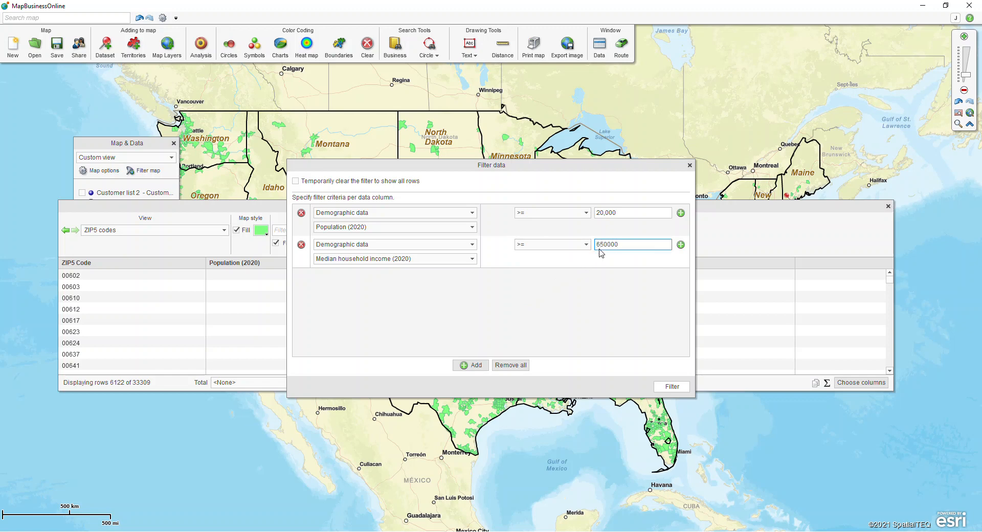
{"action": "left_click", "coordinate": [663, 391]}
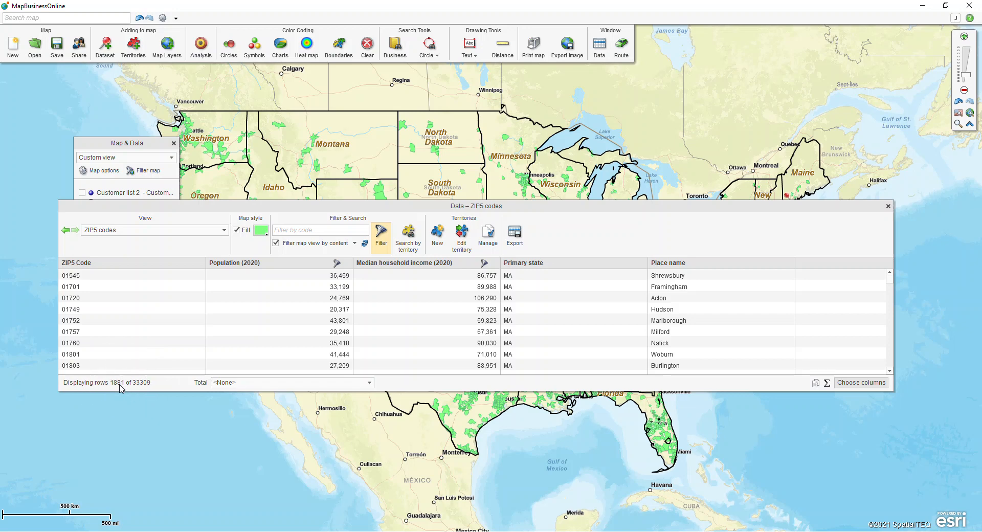
Step: Refresh the map with the combined population and income filter and examine the matching ZIP codes
{"action": "left_click", "coordinate": [364, 243]}
{"action": "left_click_drag", "start_coordinate": [366, 215], "coordinate": [376, 427]}
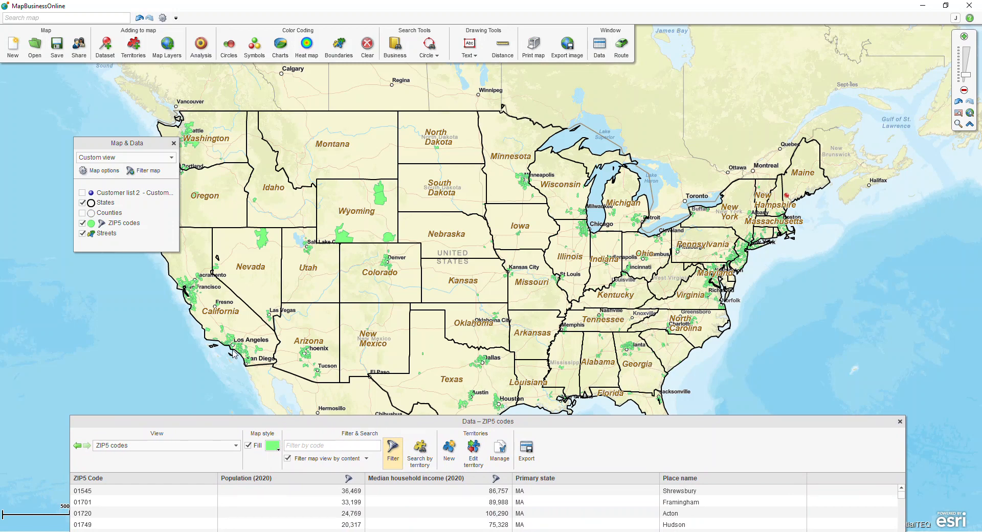
{"action": "left_click_drag", "start_coordinate": [581, 425], "coordinate": [586, 268]}
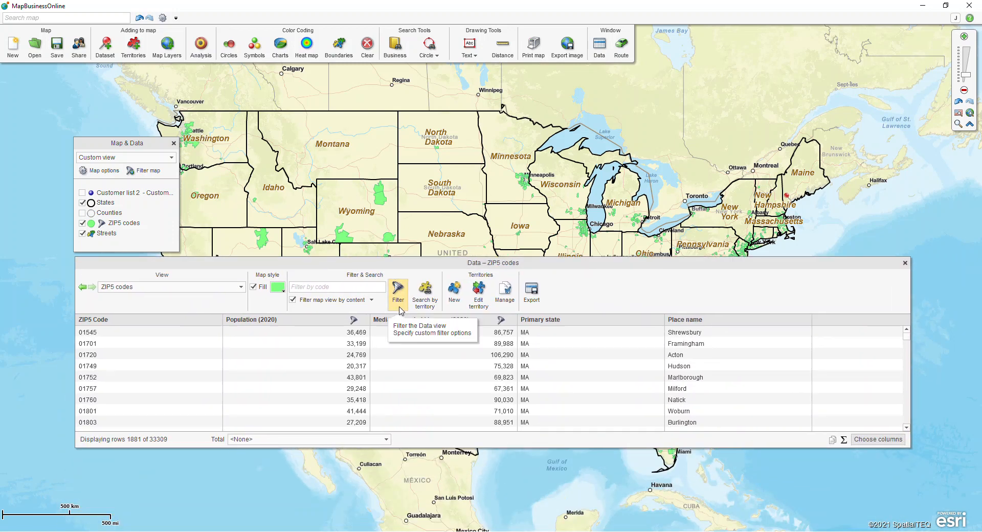
Step: Create a territory named Possible Franchise Locations from all geographies in the data view, and close the data window
{"action": "left_click", "coordinate": [454, 293]}
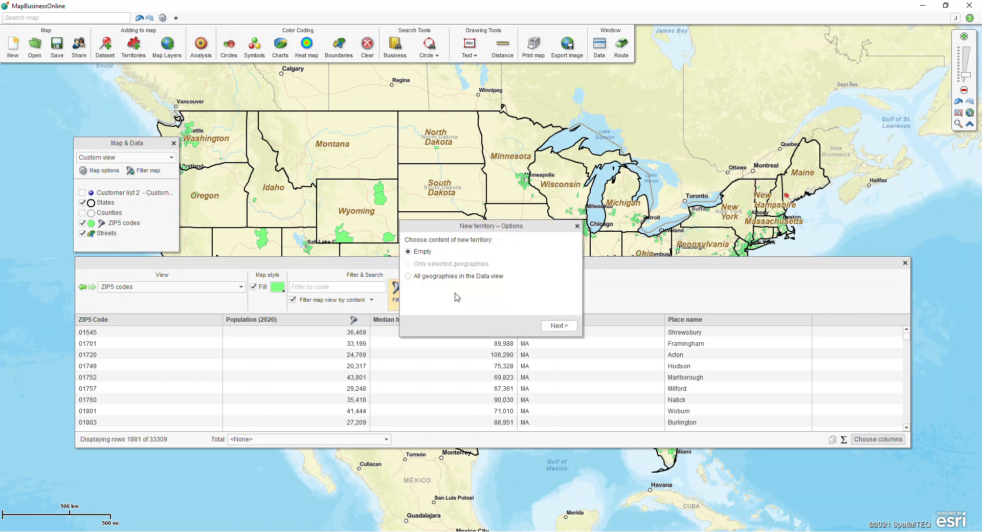
{"action": "left_click", "coordinate": [559, 325]}
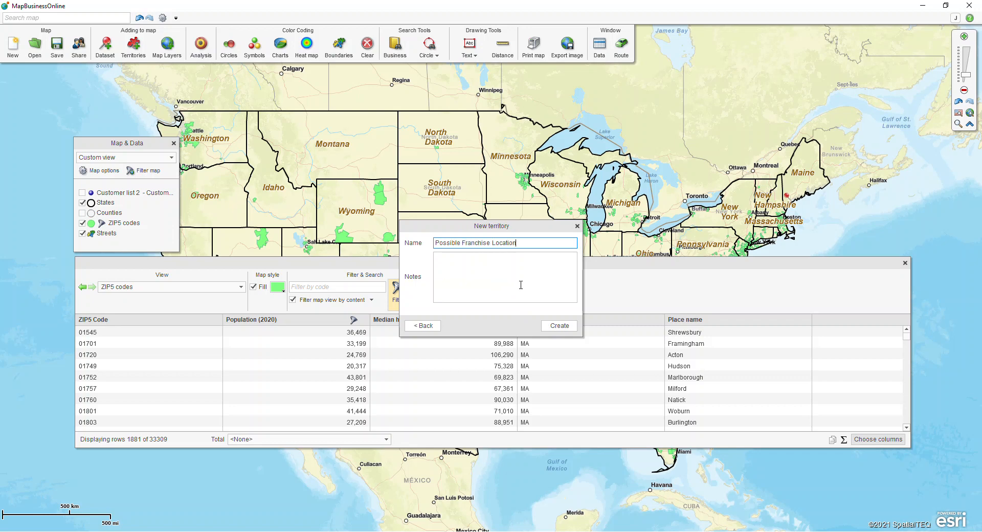
{"action": "left_click", "coordinate": [559, 325]}
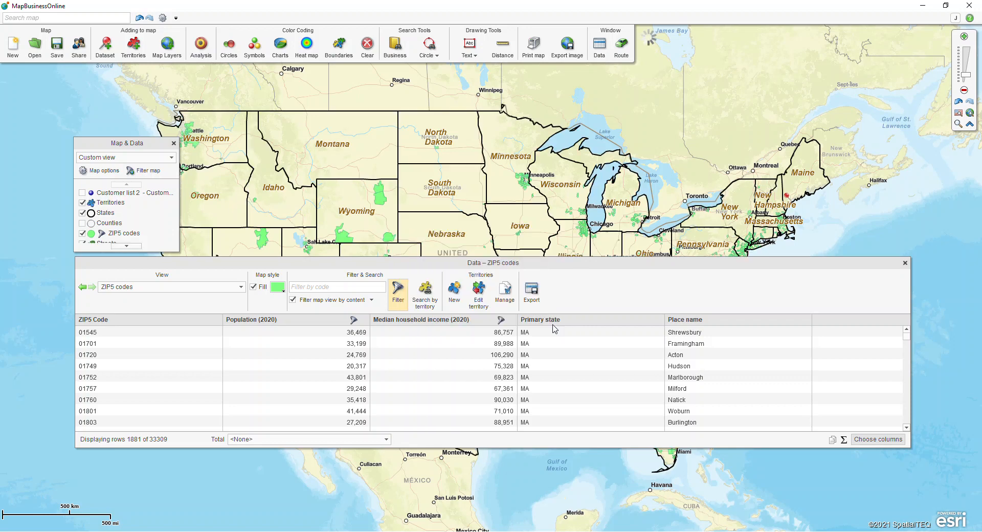
{"action": "left_click_drag", "start_coordinate": [519, 263], "coordinate": [509, 283]}
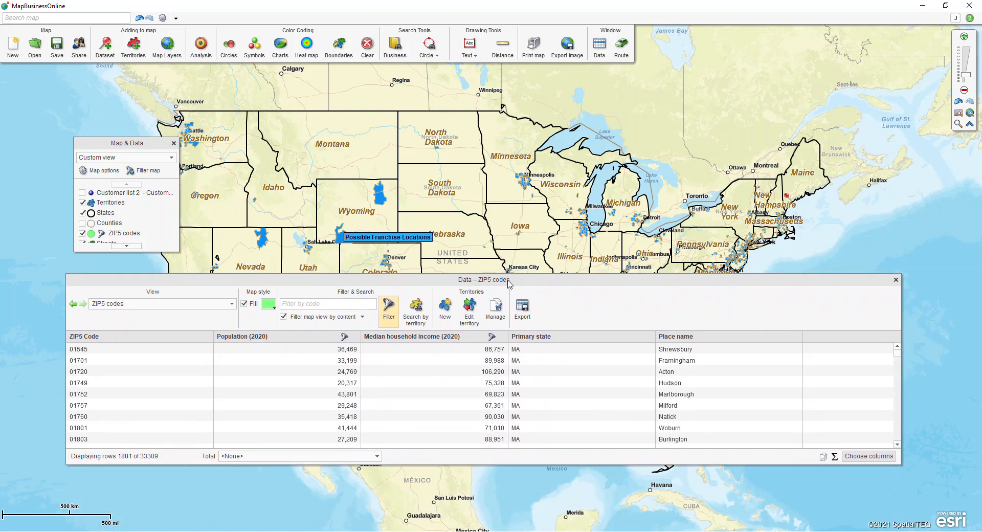
{"action": "left_click", "coordinate": [895, 280]}
Step: Draw a freeform search area around the territory's ZIP codes in the Phoenix region of Arizona
{"action": "left_click_drag", "start_coordinate": [325, 326], "coordinate": [460, 327]}
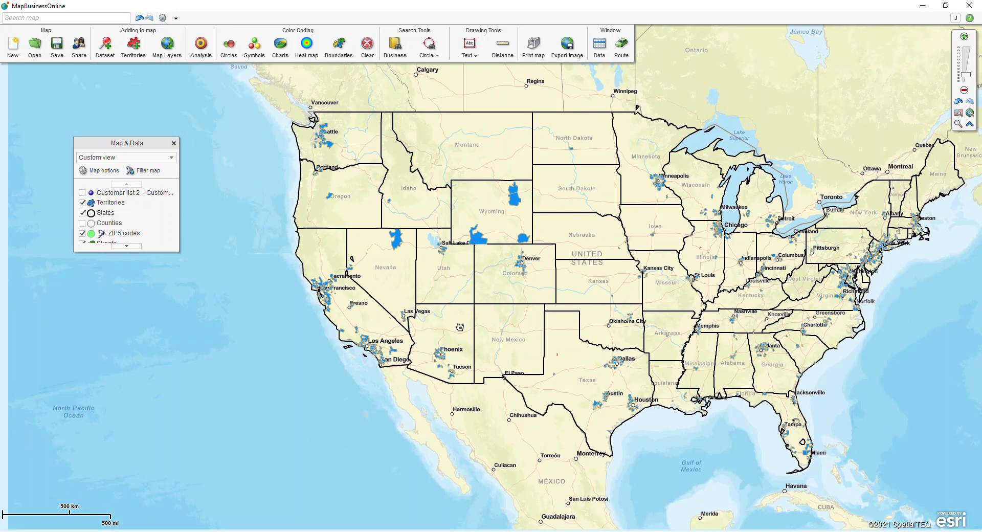
{"action": "left_click", "coordinate": [957, 124]}
{"action": "left_click_drag", "start_coordinate": [423, 334], "coordinate": [470, 364]}
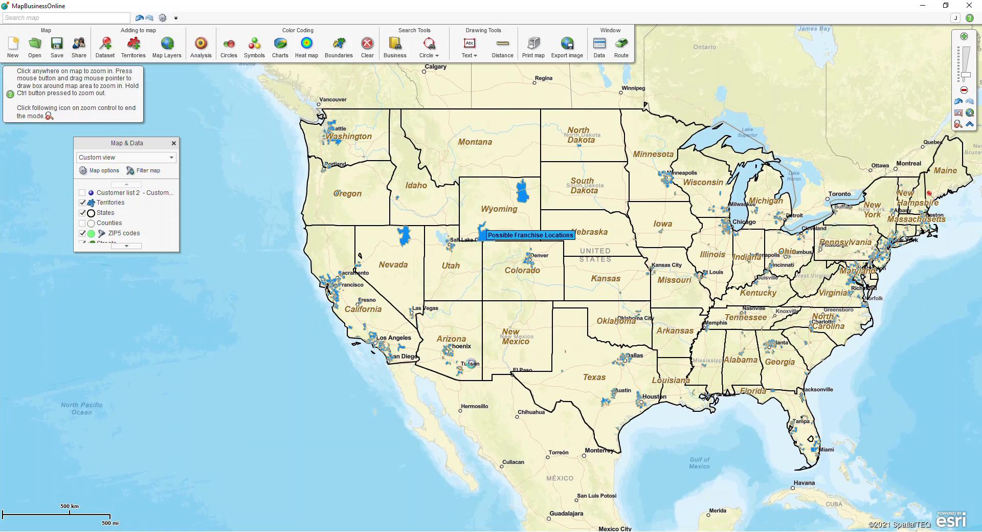
{"action": "left_click_drag", "start_coordinate": [345, 127], "coordinate": [715, 477]}
{"action": "left_click", "coordinate": [957, 124]}
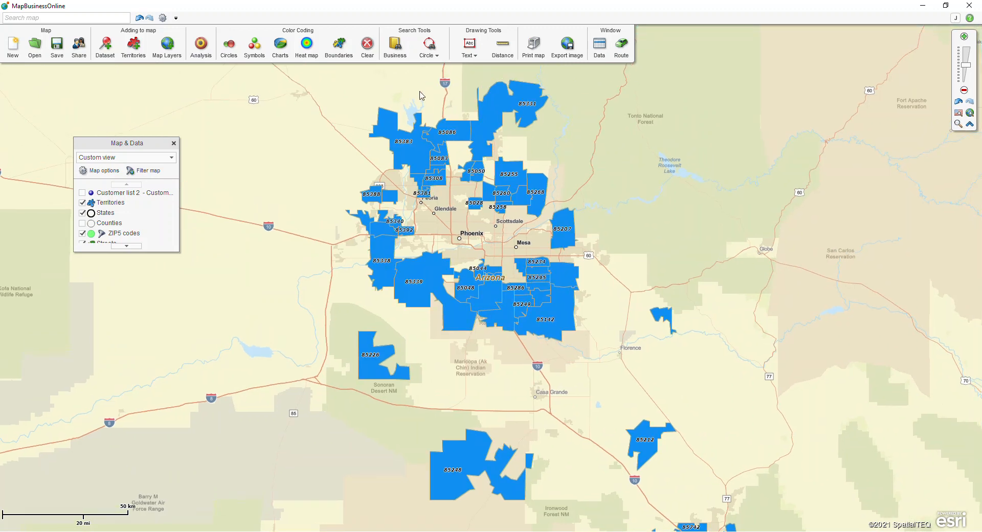
{"action": "left_click", "coordinate": [433, 60]}
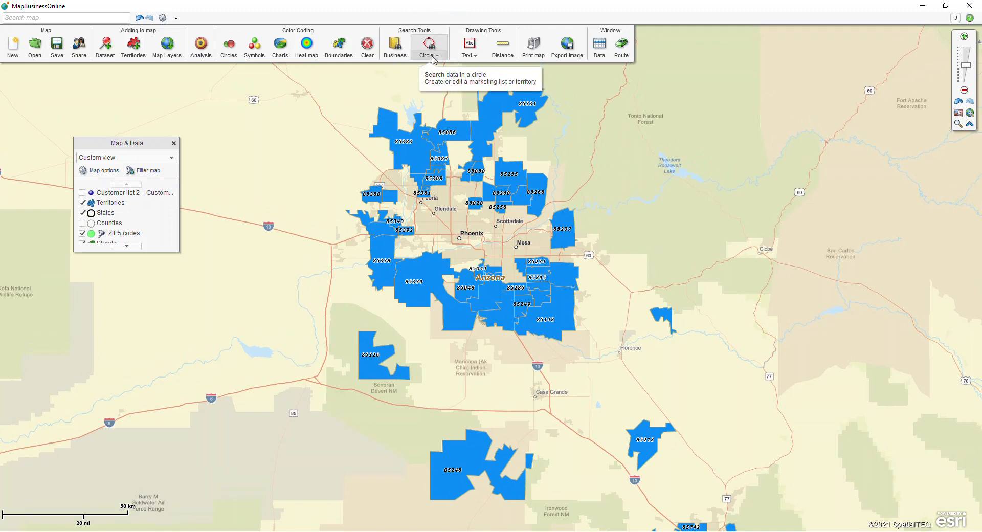
{"action": "left_click", "coordinate": [435, 57]}
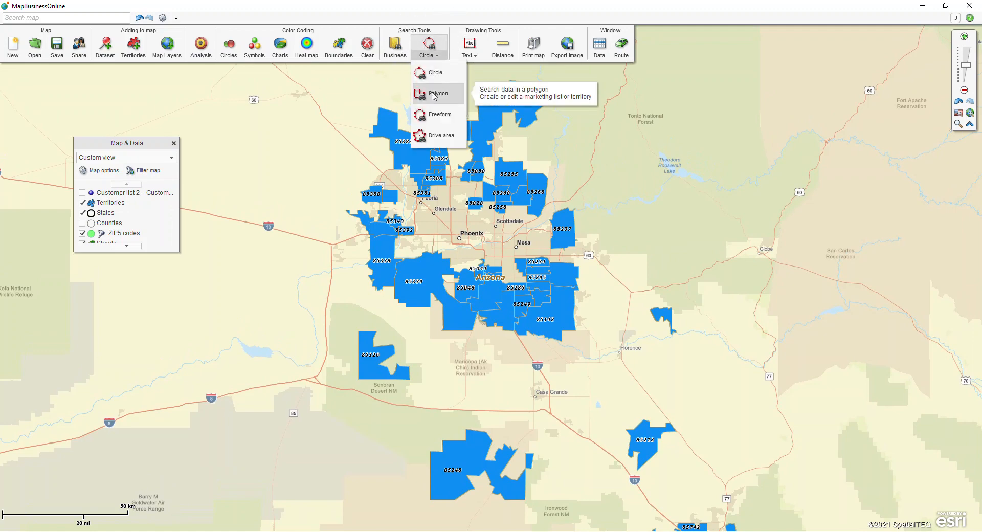
{"action": "left_click", "coordinate": [437, 115]}
{"action": "mouse_move", "coordinate": [635, 96]}
{"action": "left_mouse_down"}
{"action": "mouse_move", "coordinate": [381, 81]}
{"action": "mouse_move", "coordinate": [229, 316]}
{"action": "mouse_move", "coordinate": [359, 519]}
{"action": "mouse_move", "coordinate": [606, 520]}
{"action": "mouse_move", "coordinate": [761, 320]}
{"action": "mouse_move", "coordinate": [636, 101]}
{"action": "left_mouse_up"}
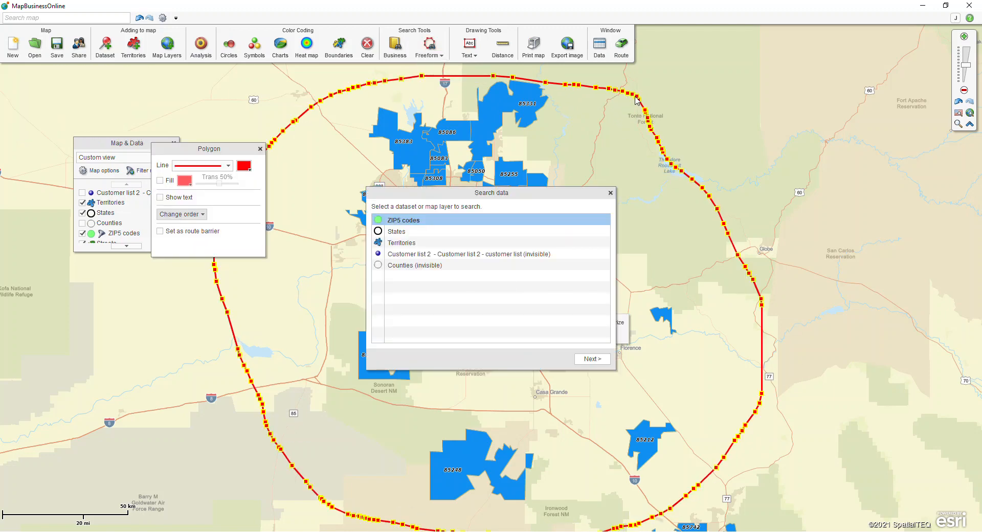
Step: Search the ZIP5 codes layer in the drawn area, save the results as a new territory named Phoenix, and close the data window
{"action": "left_click", "coordinate": [591, 359]}
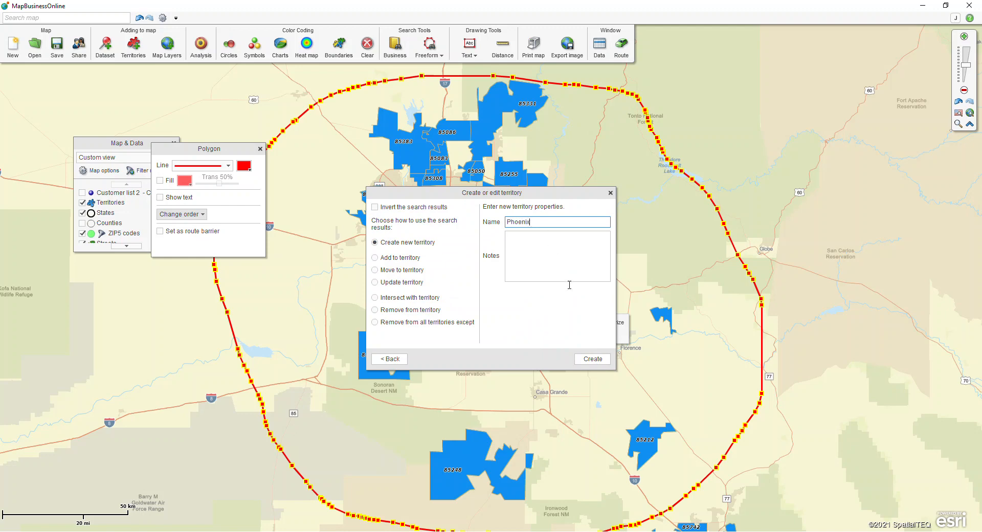
{"action": "type", "text": "Phoenix"}
{"action": "left_click", "coordinate": [592, 358]}
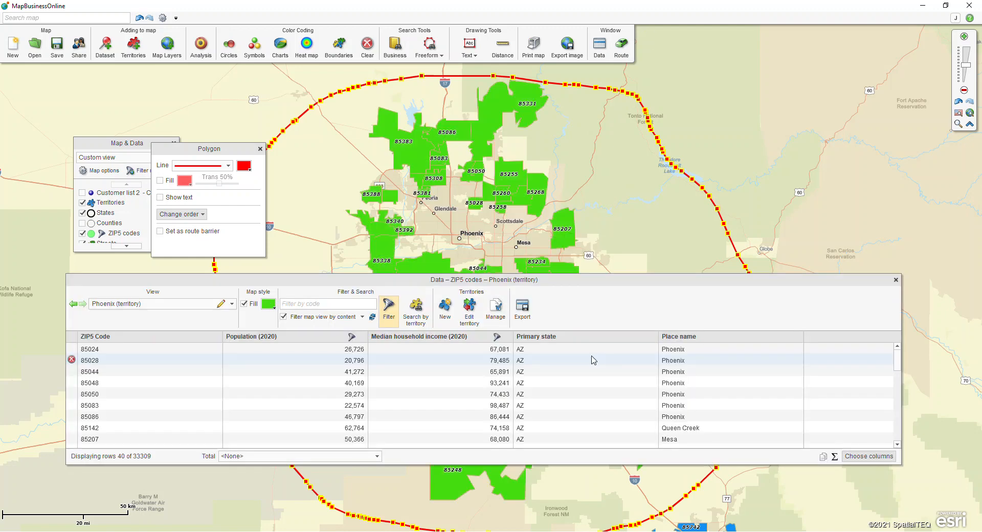
{"action": "left_click", "coordinate": [895, 280]}
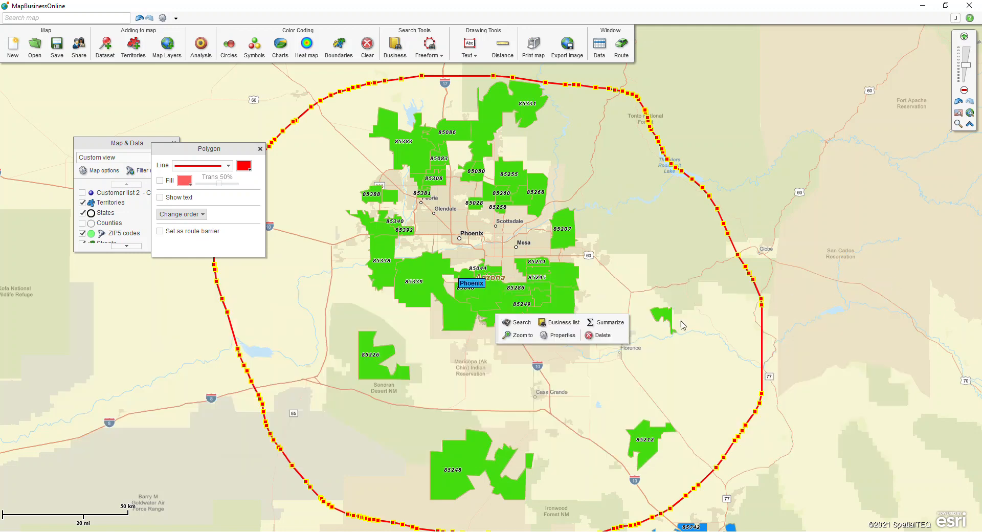
Step: Search the ZIP5 codes in the same polygon again and remove them from the Possible Franchise Locations territory
{"action": "left_click", "coordinate": [516, 327]}
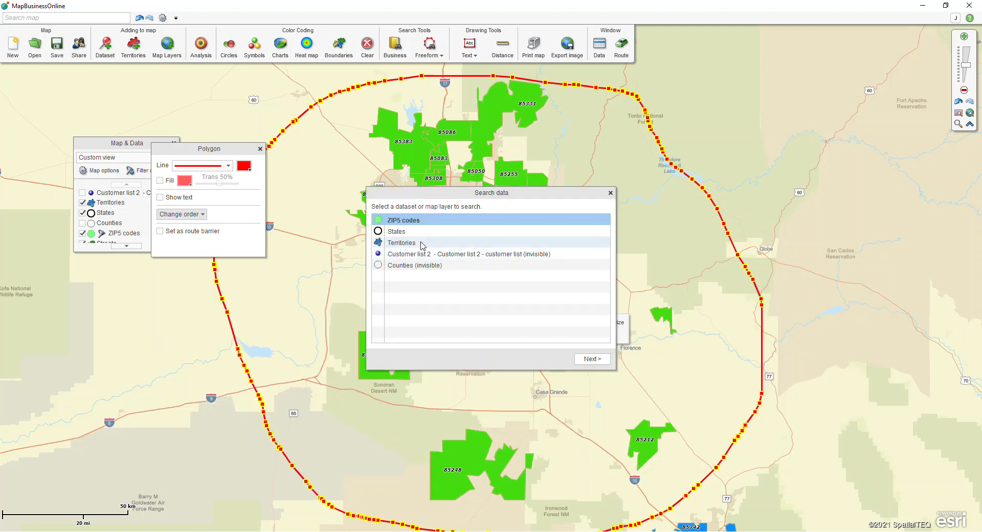
{"action": "left_click", "coordinate": [419, 226]}
{"action": "left_click", "coordinate": [576, 361]}
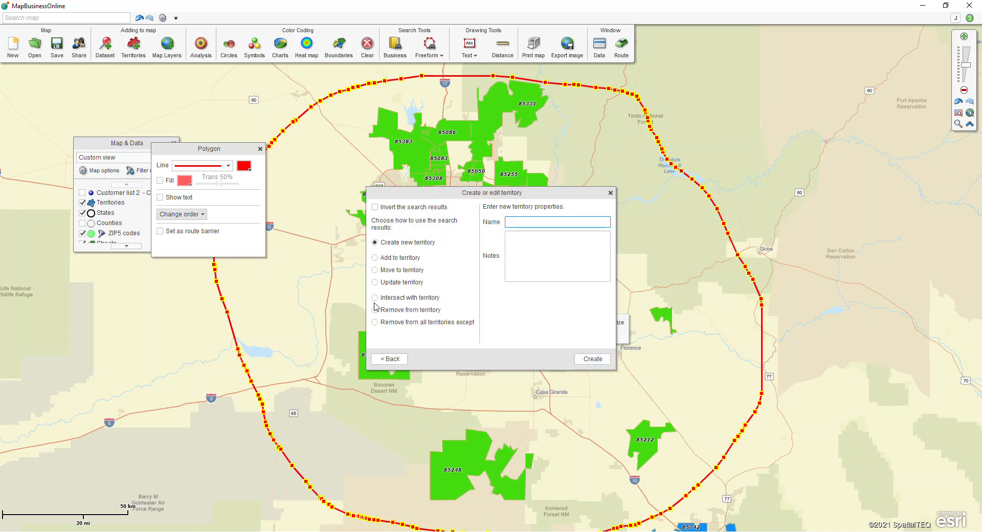
{"action": "left_click", "coordinate": [375, 309]}
{"action": "left_click", "coordinate": [514, 232]}
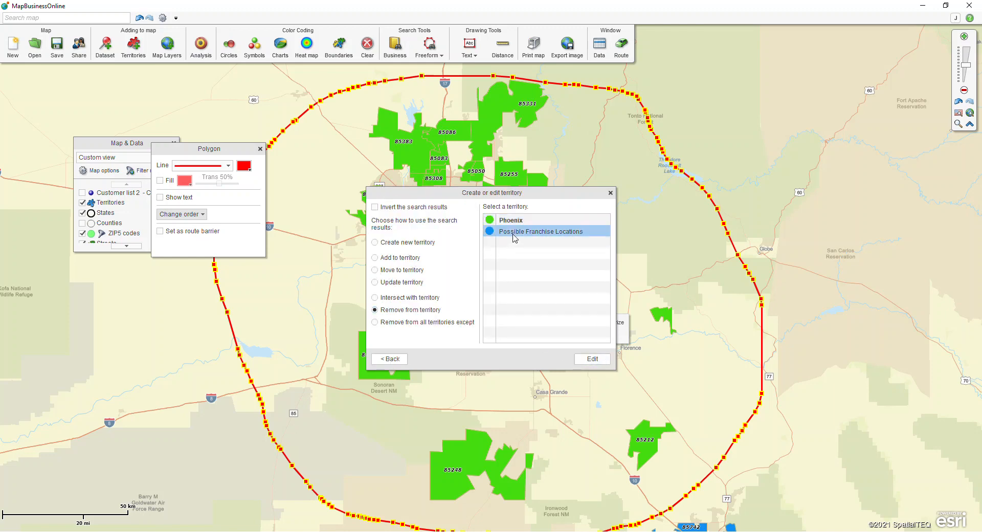
{"action": "left_click", "coordinate": [591, 360]}
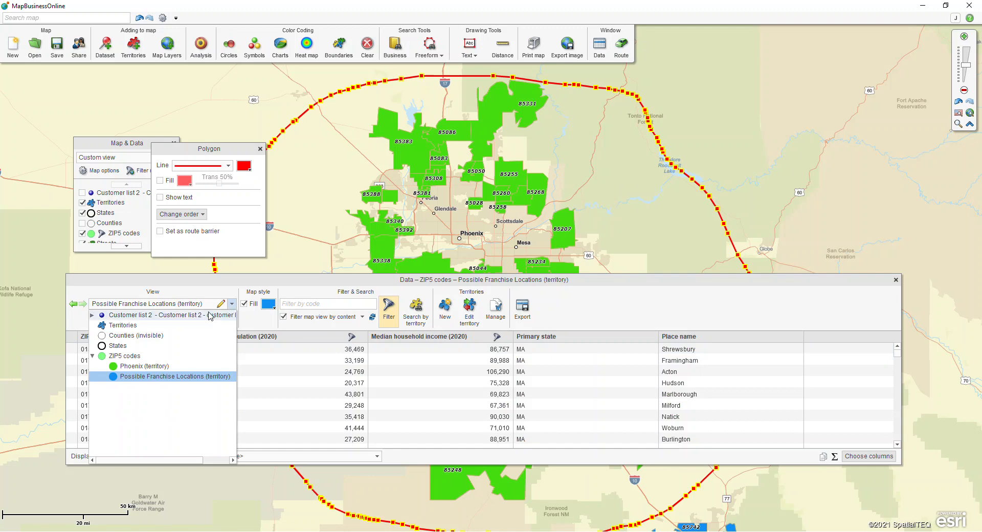
Step: Switch the data view to the ZIP5 codes of the Phoenix territory
{"action": "left_click", "coordinate": [143, 368]}
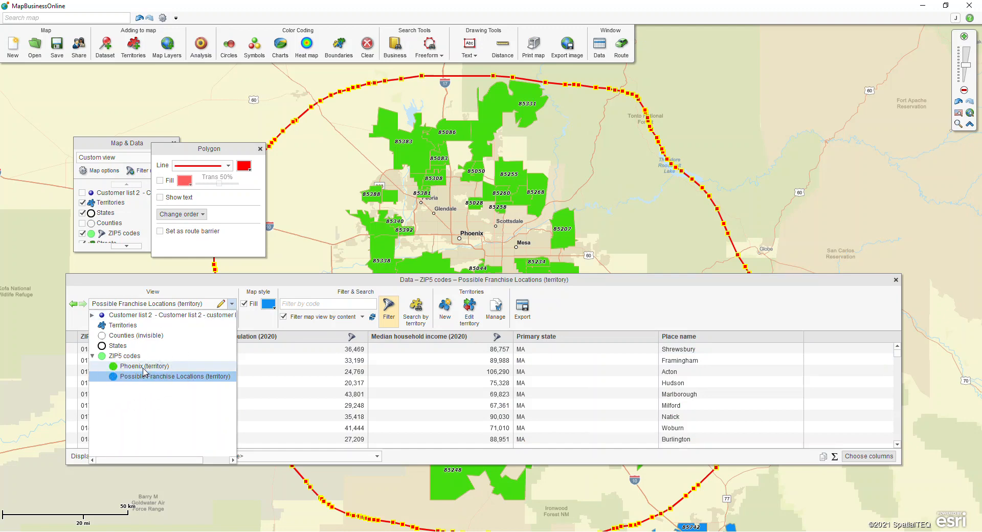
{"action": "left_click", "coordinate": [143, 369]}
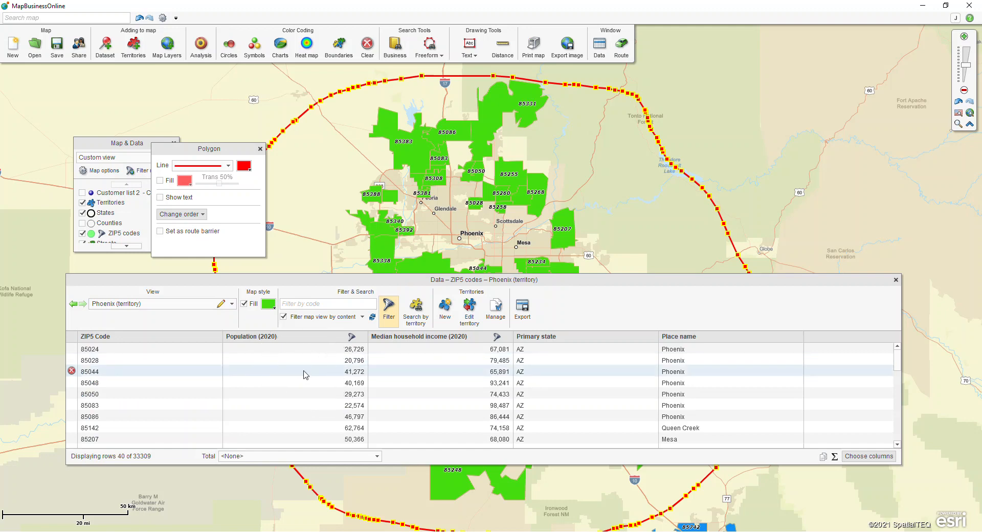
{"action": "left_click", "coordinate": [429, 376]}
Step: Export the Phoenix territory data to a file with point-only (no-boundary) ZIP codes added, and close the data window
{"action": "left_click", "coordinate": [524, 319]}
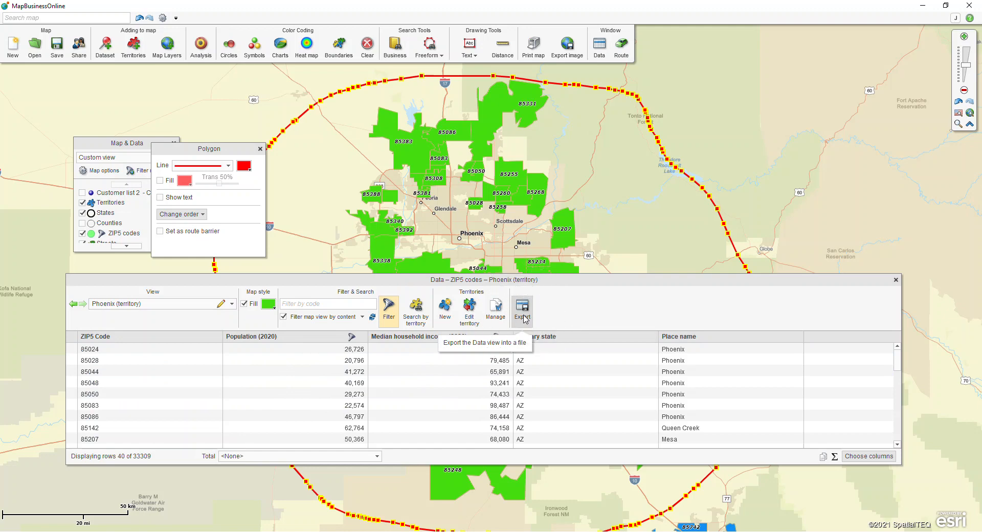
{"action": "left_click", "coordinate": [524, 319]}
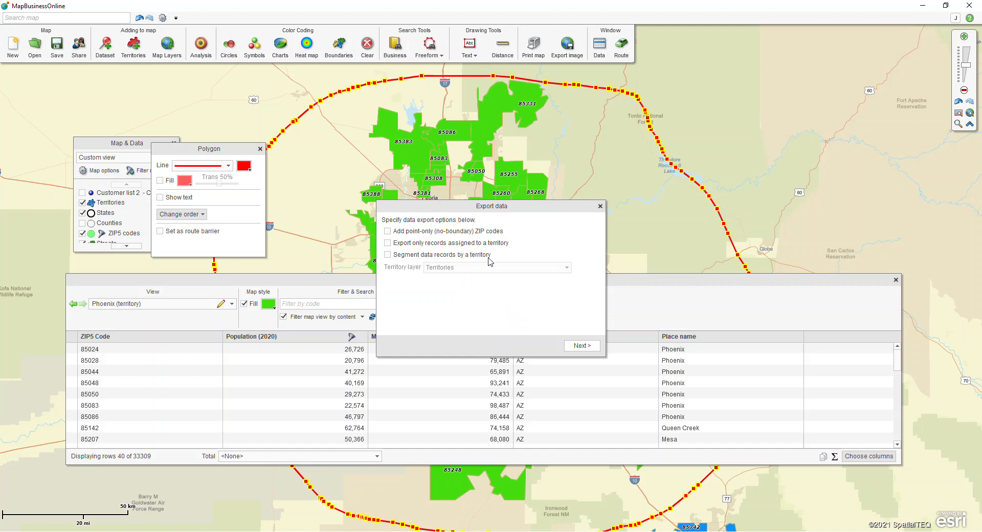
{"action": "left_click", "coordinate": [388, 231]}
{"action": "left_click", "coordinate": [426, 230]}
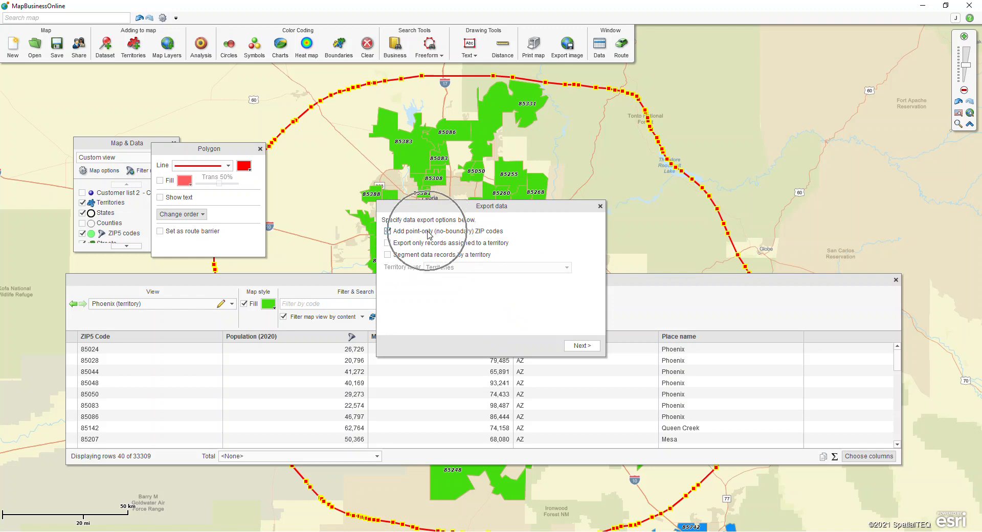
{"action": "left_click", "coordinate": [580, 346]}
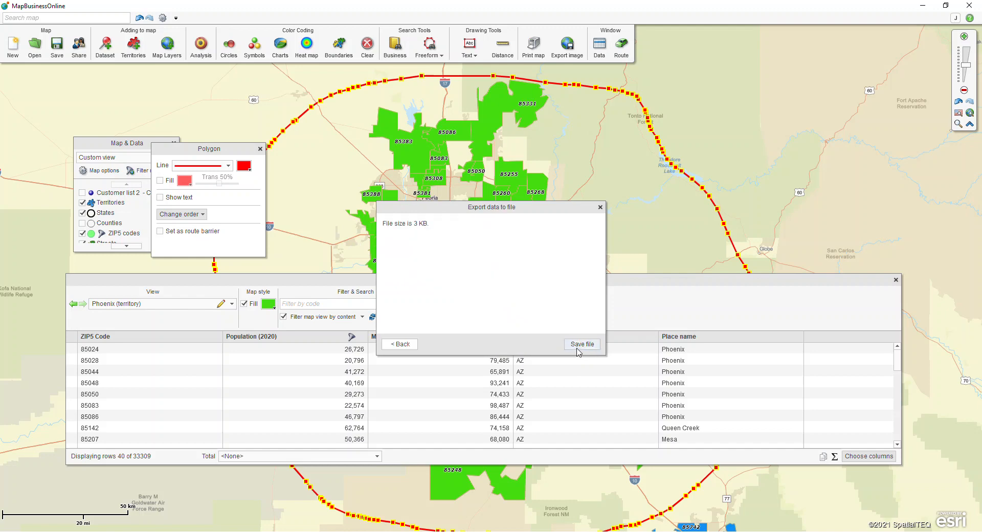
{"action": "left_click", "coordinate": [568, 345]}
{"action": "left_click", "coordinate": [600, 206]}
{"action": "left_click", "coordinate": [895, 280]}
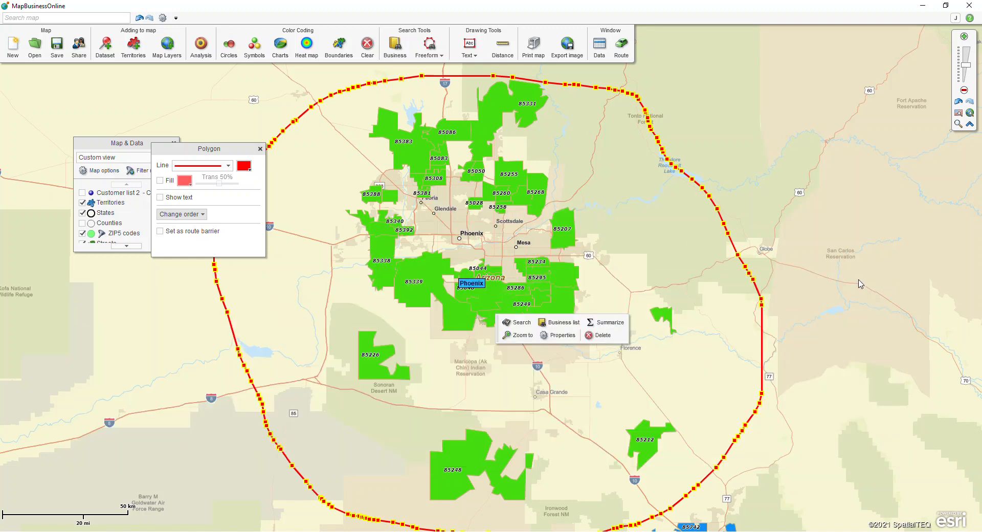